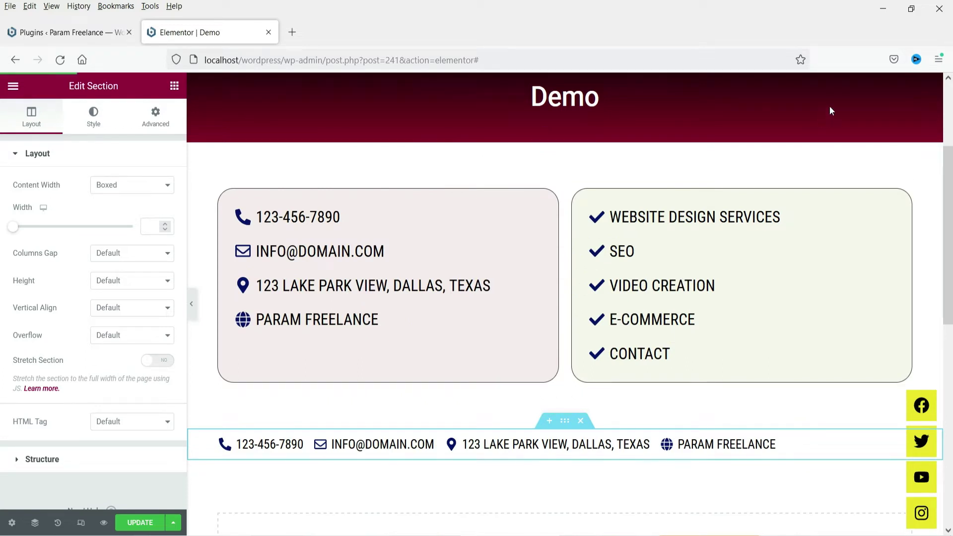
Find the empty drop area beneath the Demo title and add a new section there.
{"action": "scroll", "coordinate": [841, 228], "scroll_direction": "down", "scroll_amount": 10}
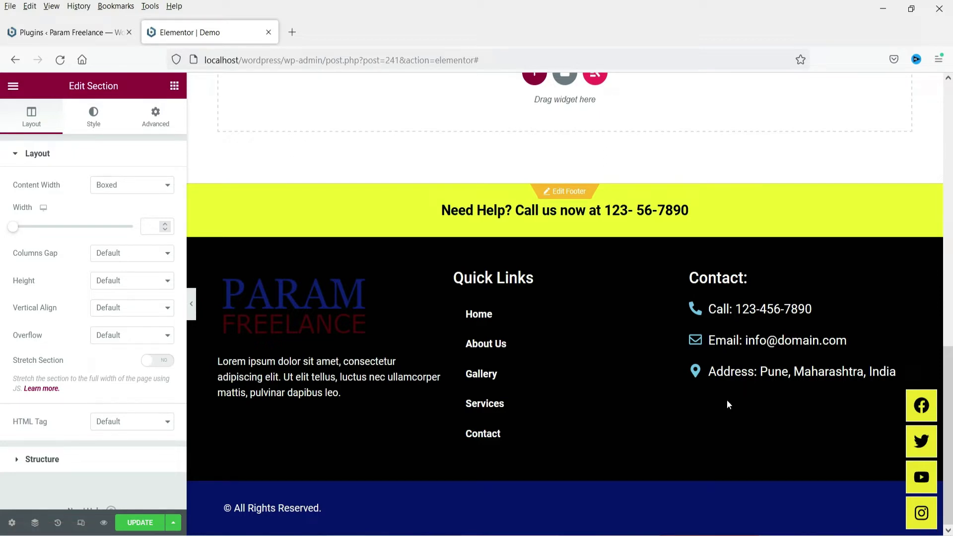
{"action": "scroll", "coordinate": [695, 407], "scroll_direction": "up", "scroll_amount": 7}
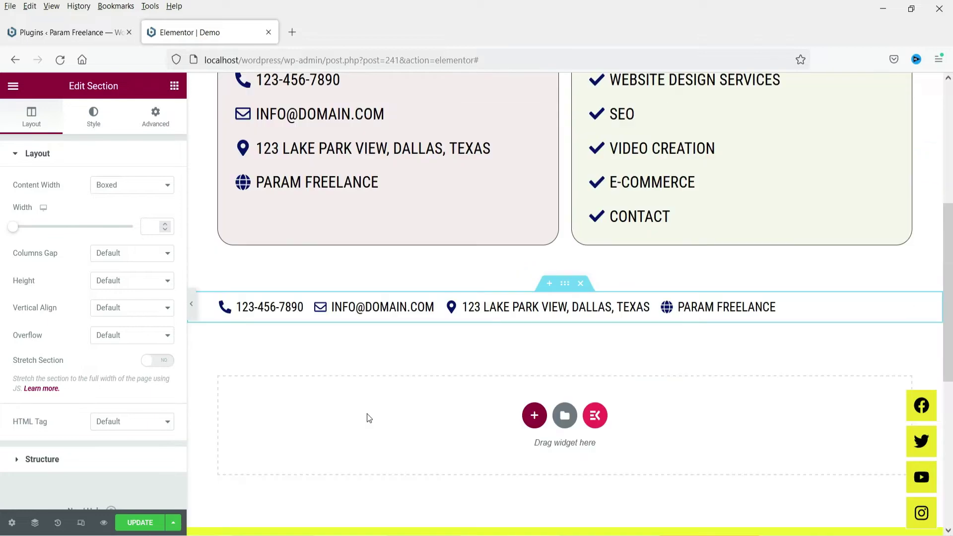
{"action": "scroll", "coordinate": [377, 416], "scroll_direction": "up", "scroll_amount": 4}
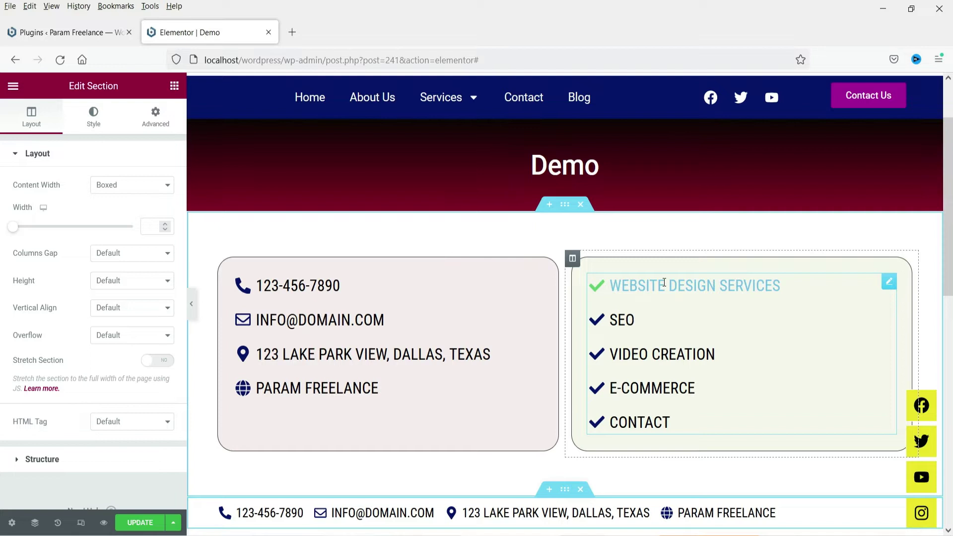
{"action": "scroll", "coordinate": [278, 423], "scroll_direction": "down", "scroll_amount": 3}
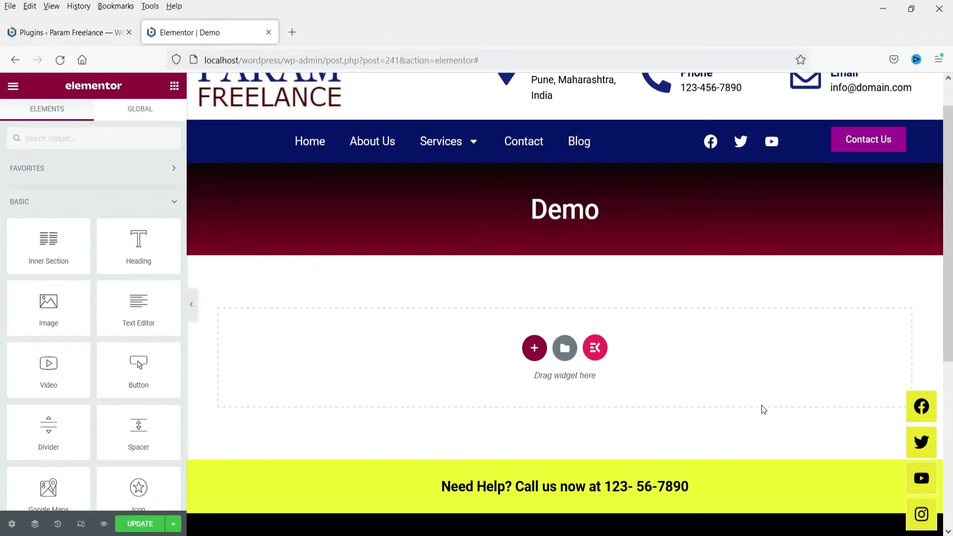
{"action": "scroll", "coordinate": [761, 405], "scroll_direction": "down", "scroll_amount": 5}
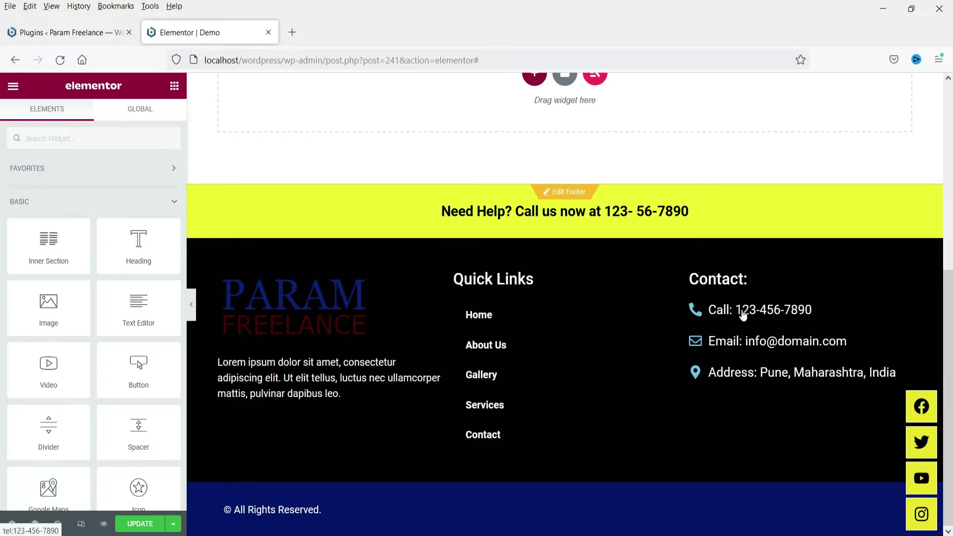
{"action": "scroll", "coordinate": [743, 314], "scroll_direction": "up", "scroll_amount": 3}
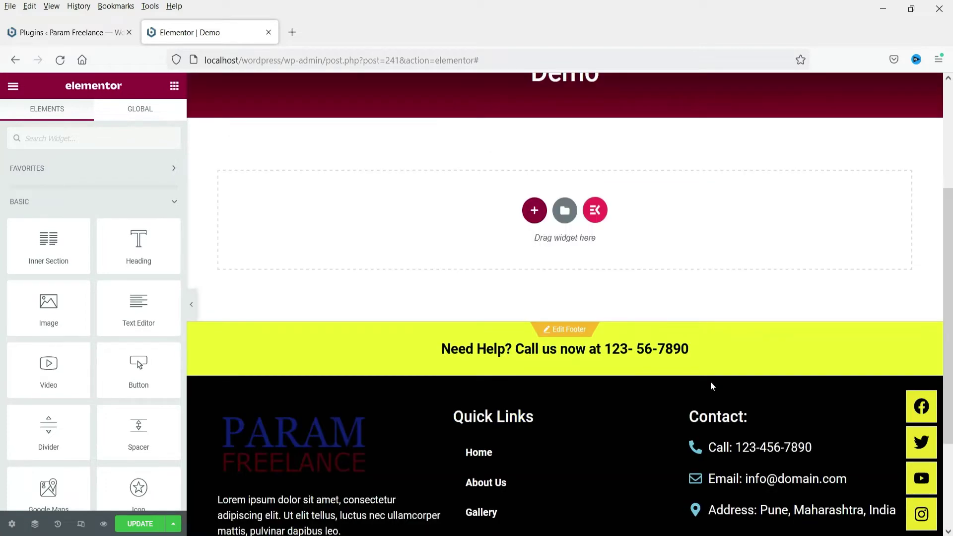
{"action": "scroll", "coordinate": [407, 286], "scroll_direction": "up", "scroll_amount": 2}
{"action": "left_click", "coordinate": [534, 280]}
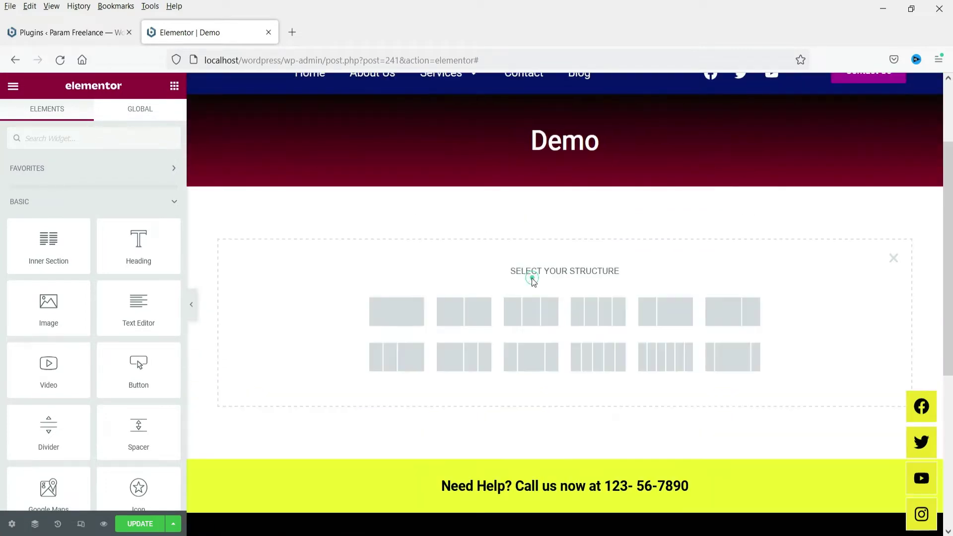
Create a two-column section with unlinked padding of 60 px top and bottom.
{"action": "left_click", "coordinate": [469, 330]}
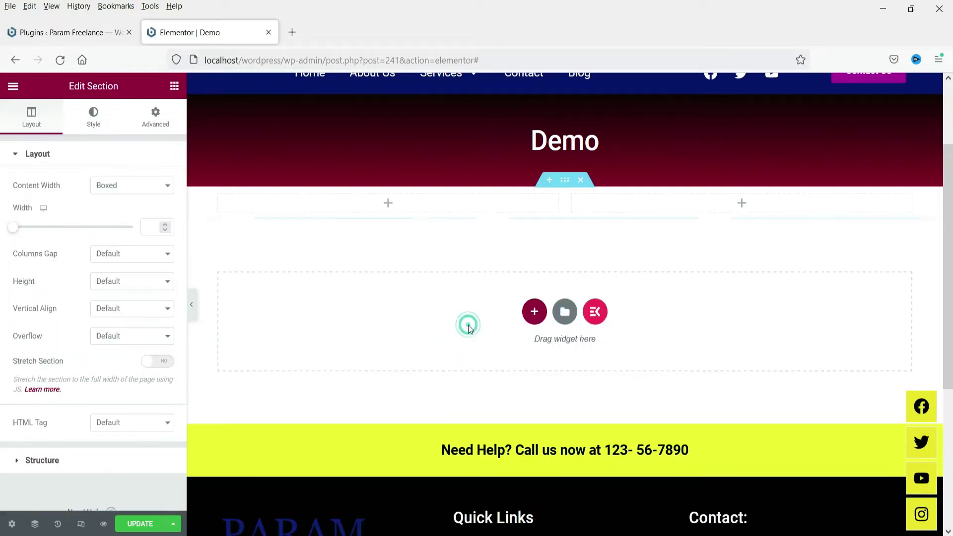
{"action": "left_click", "coordinate": [158, 125]}
{"action": "left_click", "coordinate": [158, 252]}
{"action": "left_click", "coordinate": [24, 253]}
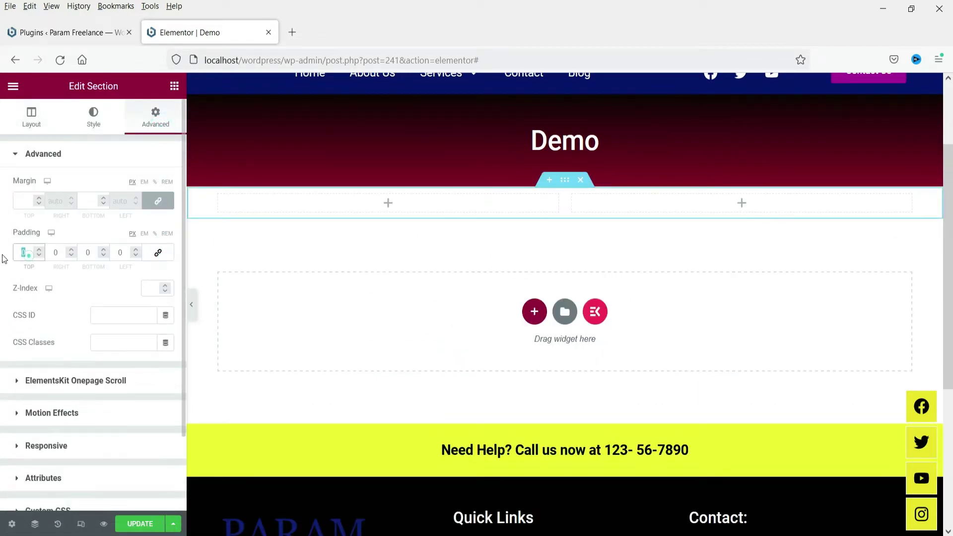
{"action": "type", "text": "60"}
{"action": "left_click", "coordinate": [88, 252]}
{"action": "type", "text": "60"}
{"action": "left_click", "coordinate": [416, 229]}
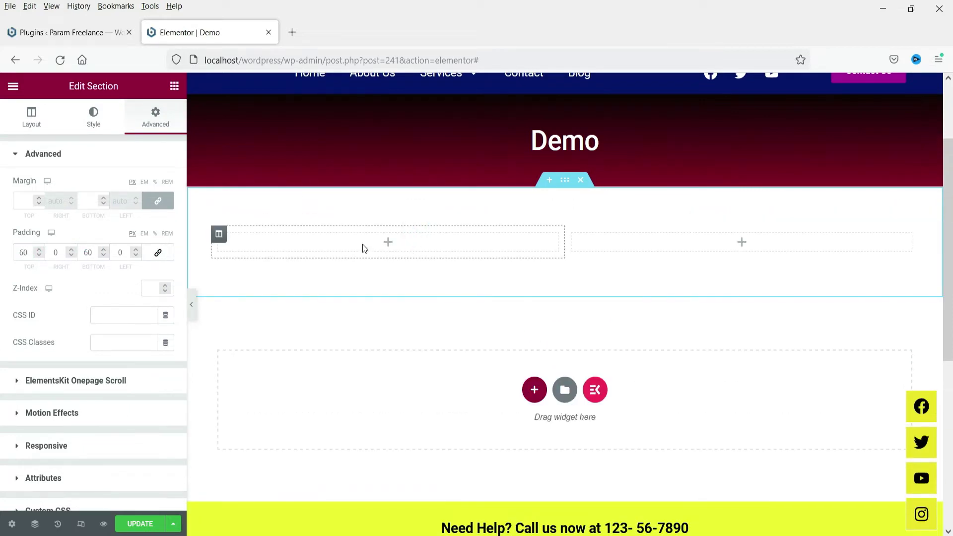
Add a widget to the left column, searching the widget list for 'icon'.
{"action": "left_click", "coordinate": [387, 242]}
{"action": "left_click", "coordinate": [44, 138]}
{"action": "type", "text": "icon"}
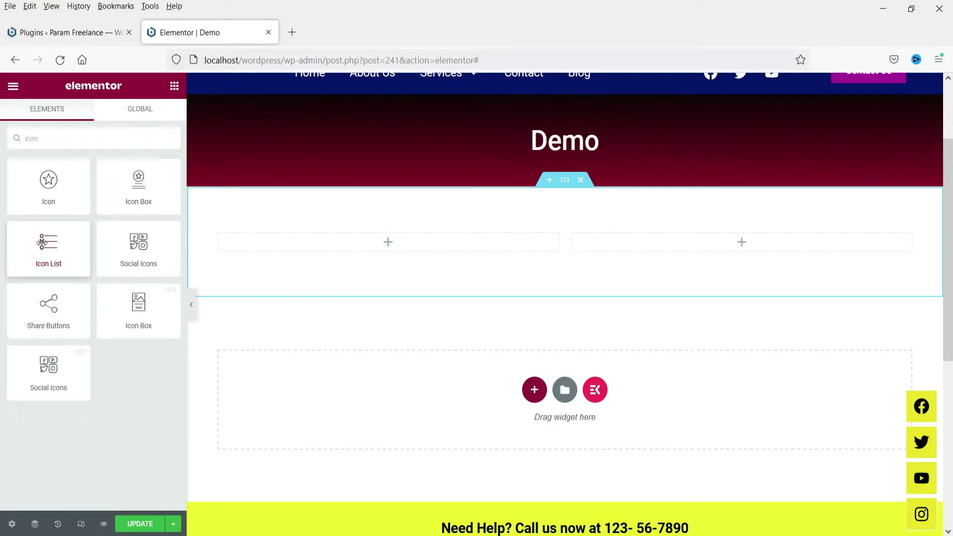
Drop an Icon List widget into the left column and expand List Item #1.
{"action": "left_click_drag", "start_coordinate": [41, 247], "coordinate": [347, 249]}
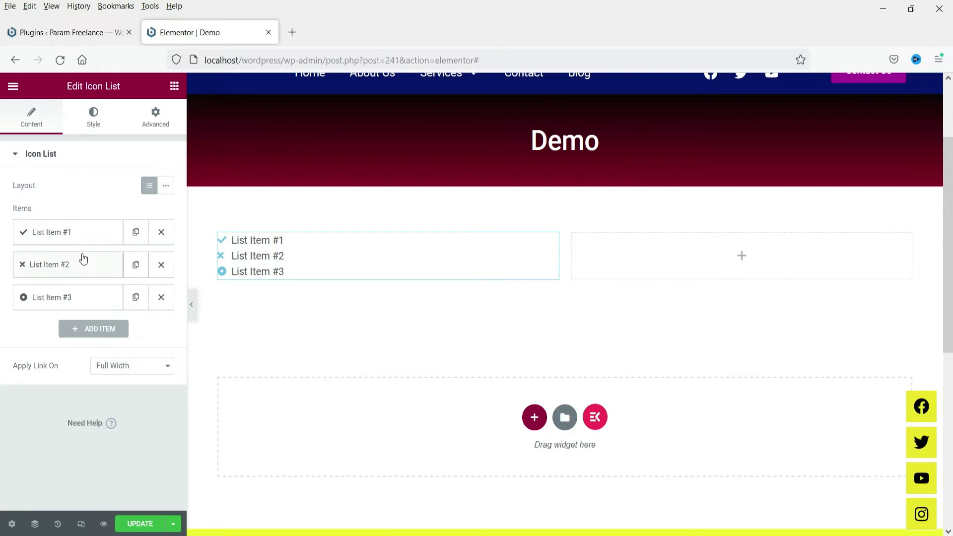
{"action": "left_click", "coordinate": [57, 237]}
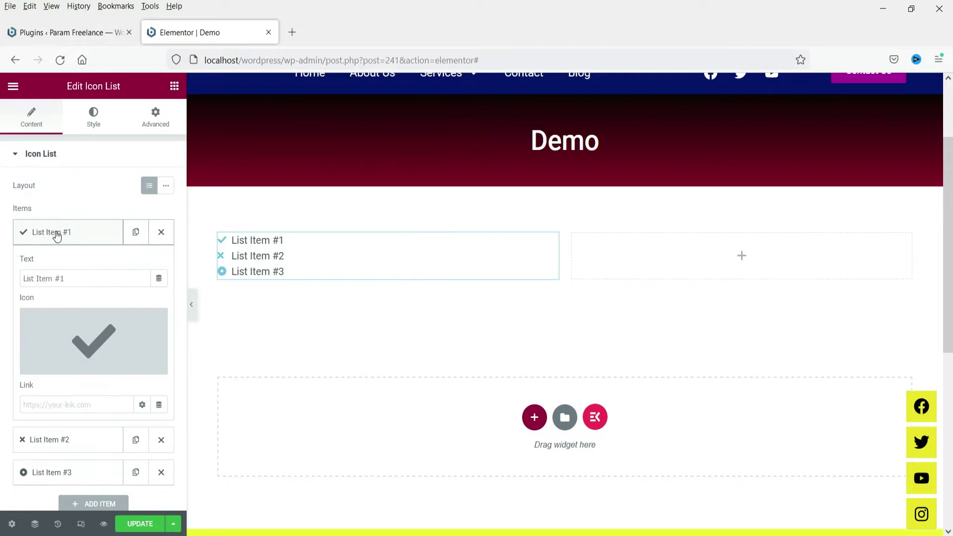
Give the first list item the Phone alt icon from the Icon Library.
{"action": "left_click", "coordinate": [71, 335]}
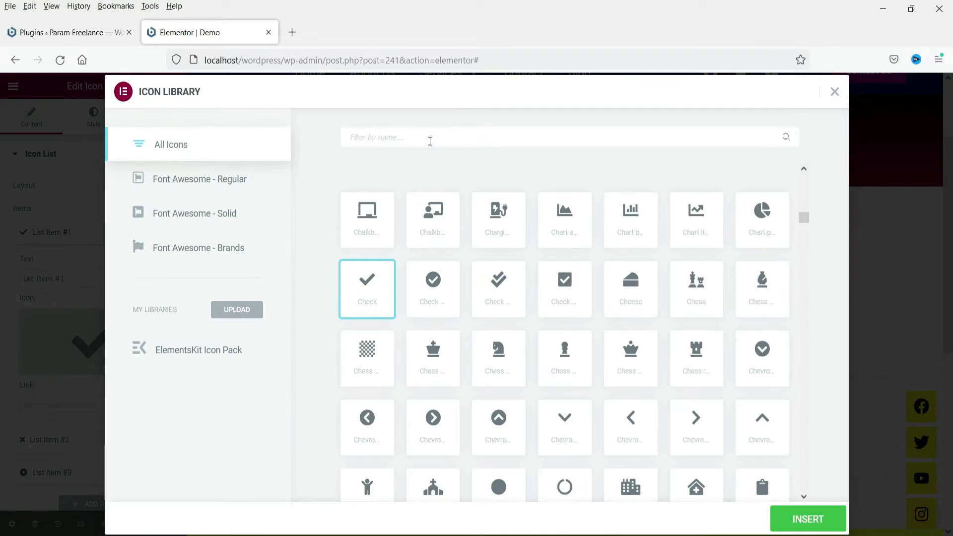
{"action": "type", "text": "pho"}
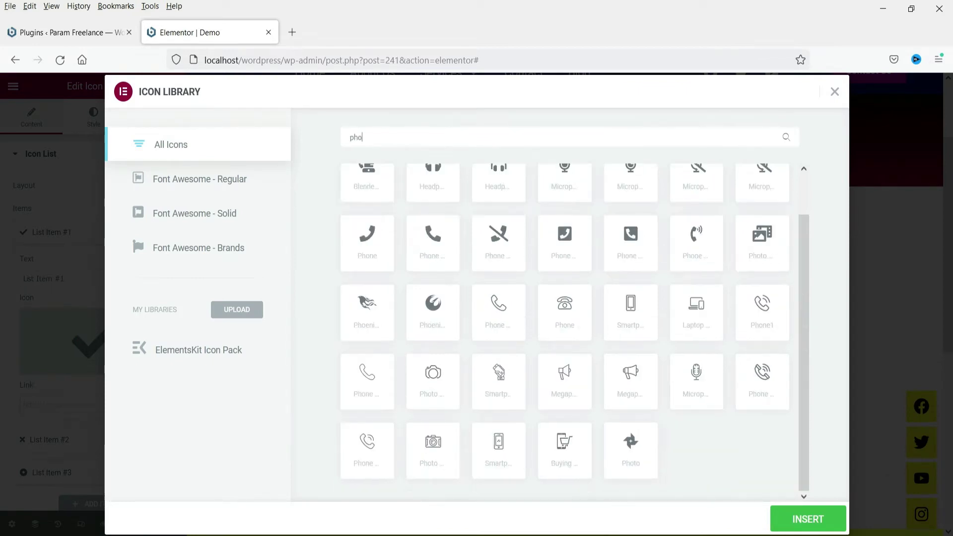
{"action": "left_click", "coordinate": [432, 249]}
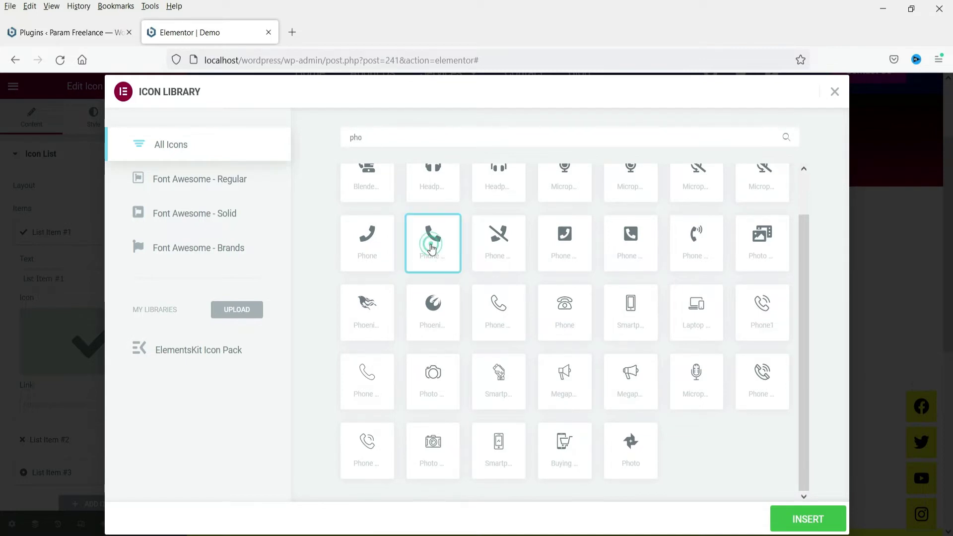
{"action": "left_click", "coordinate": [827, 519]}
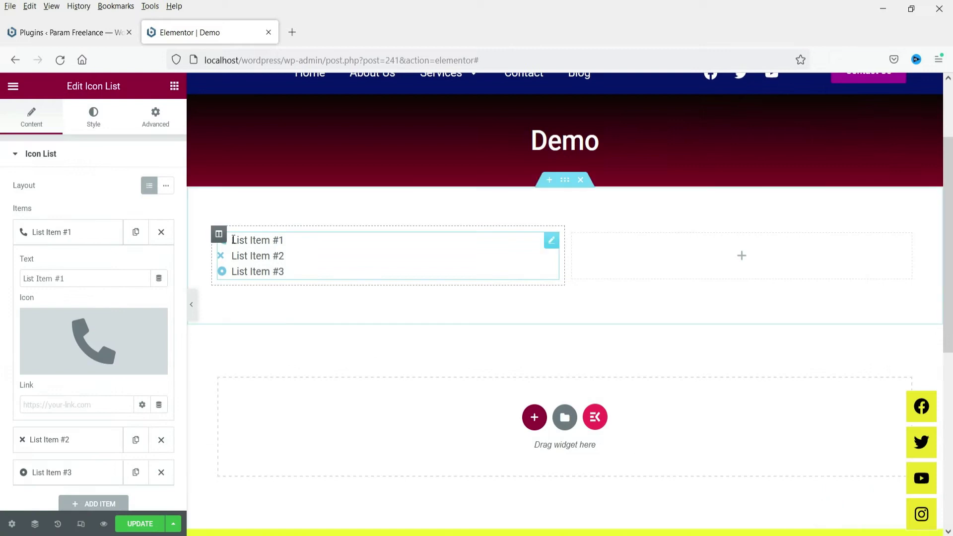
{"action": "left_click_drag", "start_coordinate": [89, 278], "coordinate": [10, 281]}
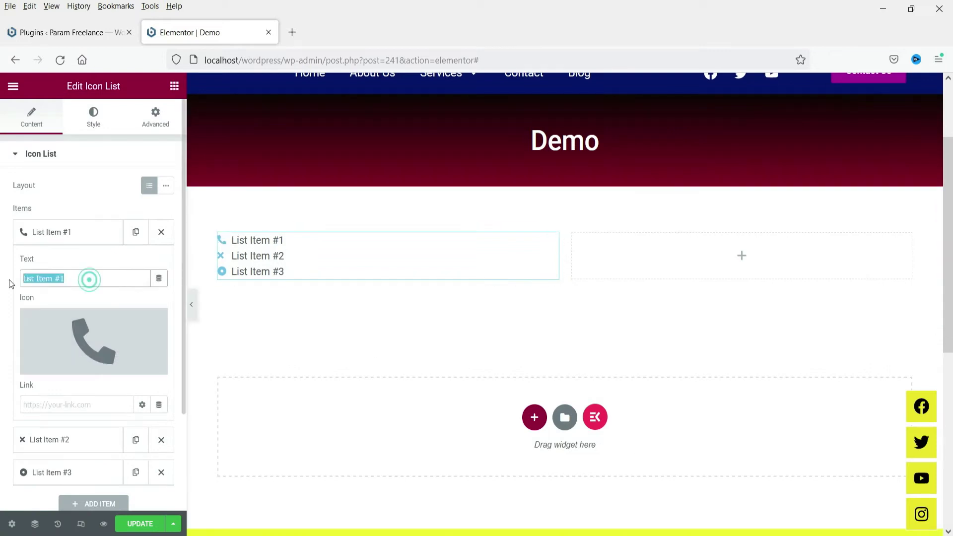
{"action": "type", "text": "123"}
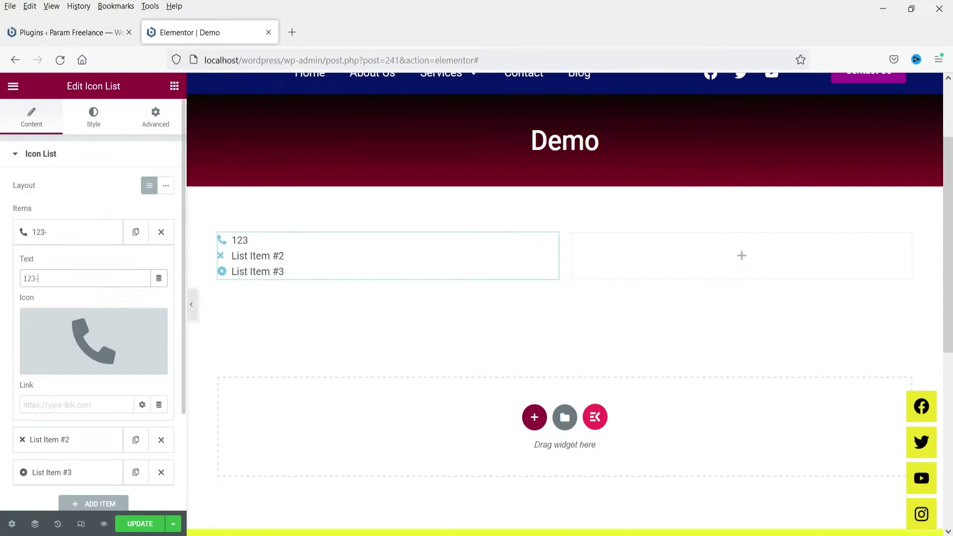
{"action": "type", "text": "-456-7890"}
{"action": "triple_click", "coordinate": [115, 270]}
{"action": "key", "text": "ctrl+c"}
{"action": "left_click", "coordinate": [50, 403]}
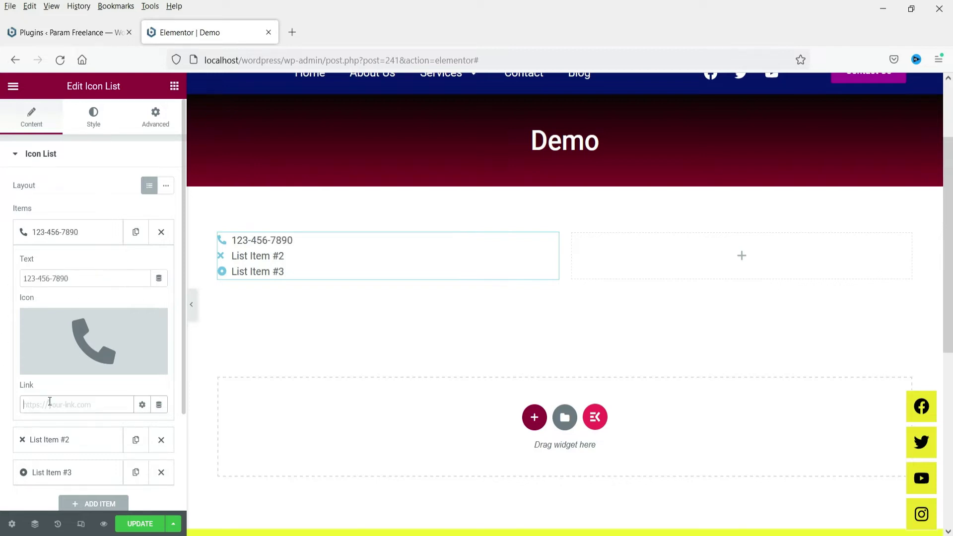
{"action": "type", "text": "tel:"}
{"action": "key", "text": "ctrl+v"}
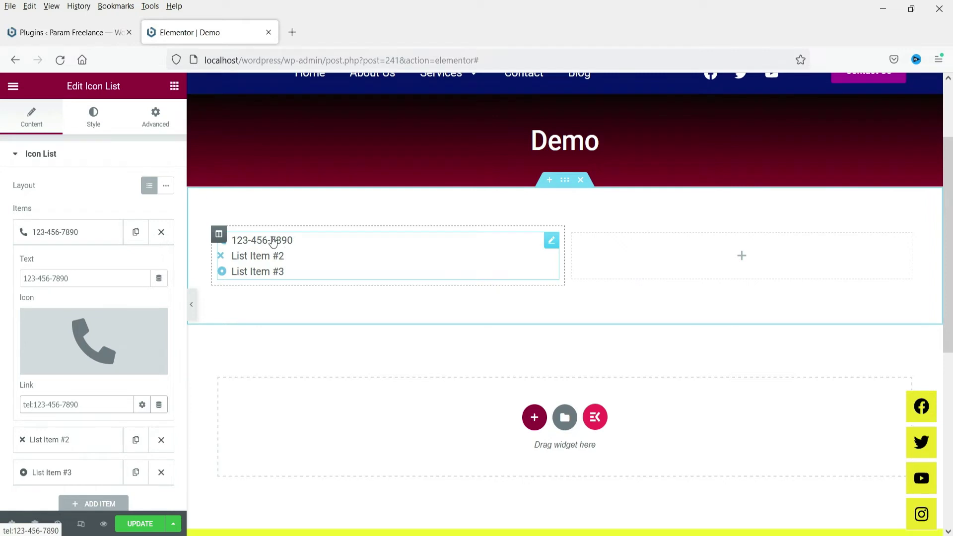
{"action": "left_click", "coordinate": [64, 233]}
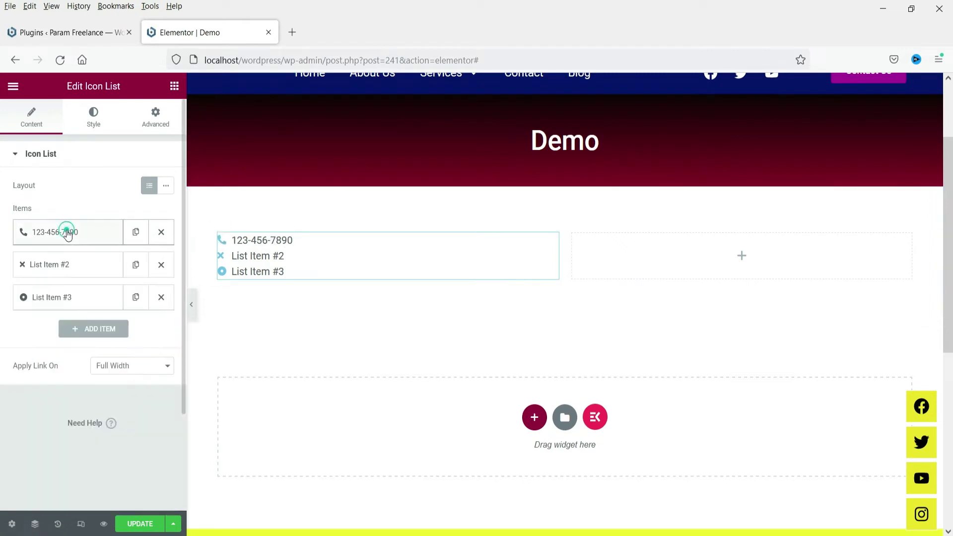
Give the second list item an Envelope icon from the Icon Library.
{"action": "left_click", "coordinate": [55, 268]}
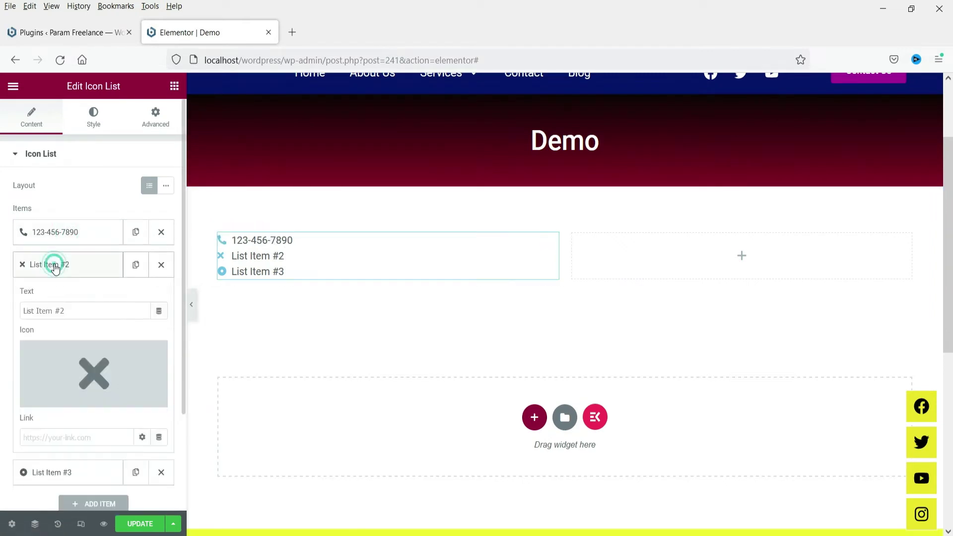
{"action": "left_click", "coordinate": [59, 354]}
{"action": "left_click", "coordinate": [454, 145]}
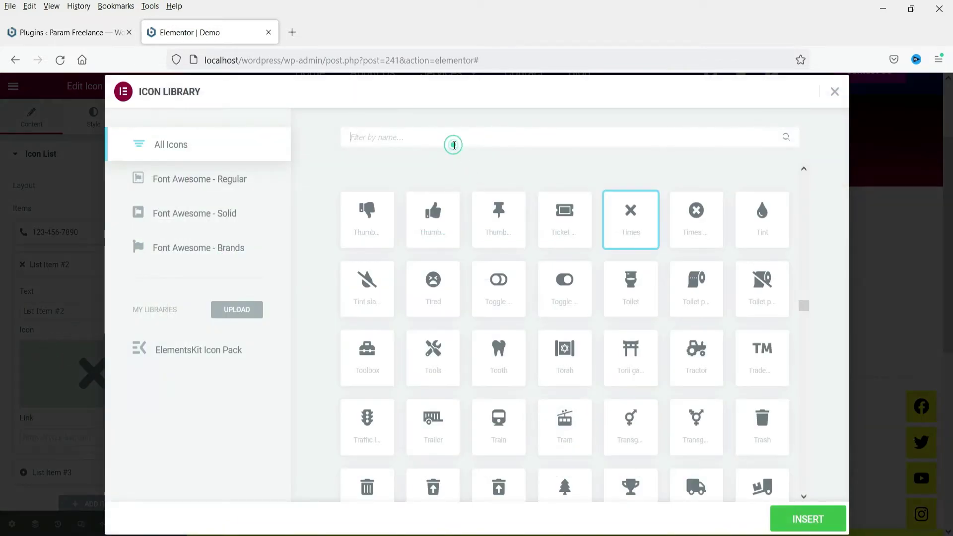
{"action": "type", "text": "env"}
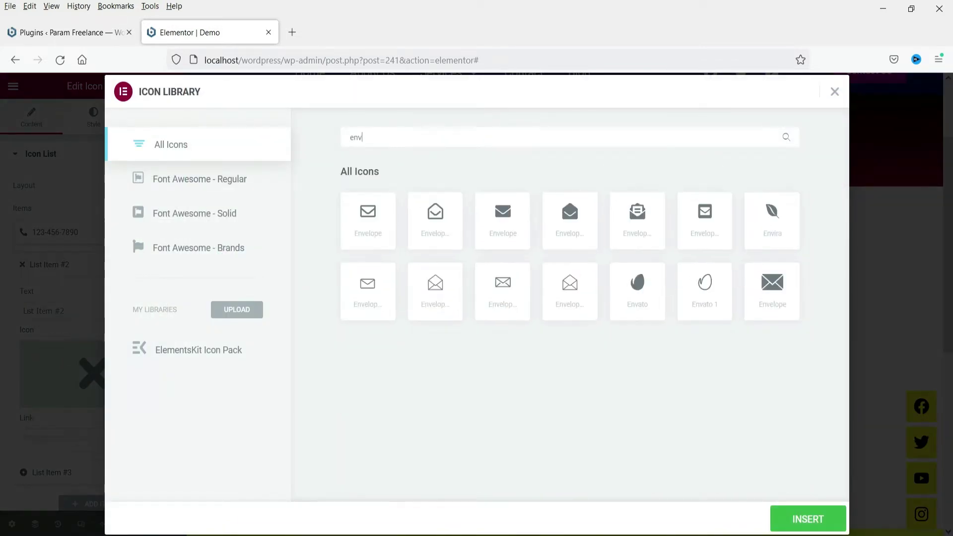
{"action": "left_click", "coordinate": [366, 227]}
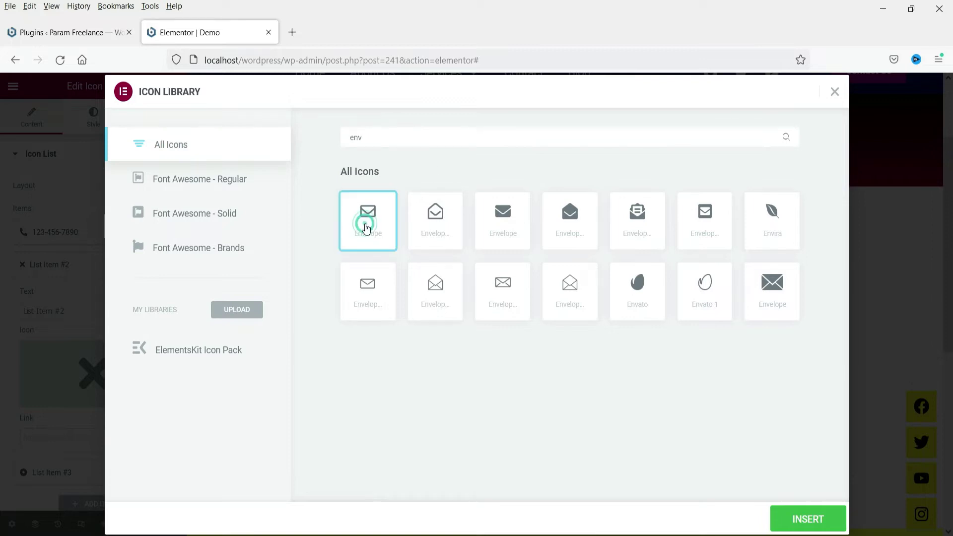
{"action": "left_click", "coordinate": [805, 518]}
{"action": "triple_click", "coordinate": [79, 310]}
{"action": "type", "text": "info"}
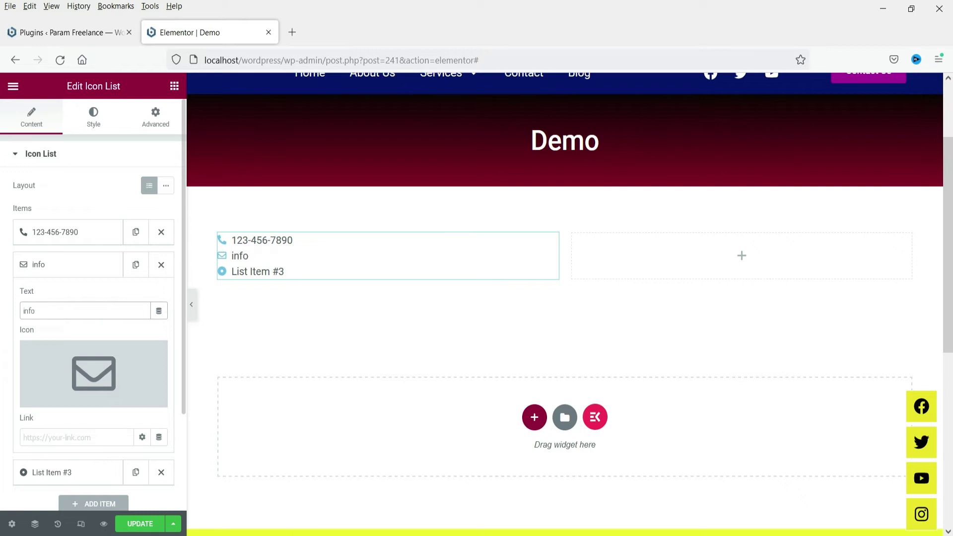
{"action": "type", "text": "@domain.com"}
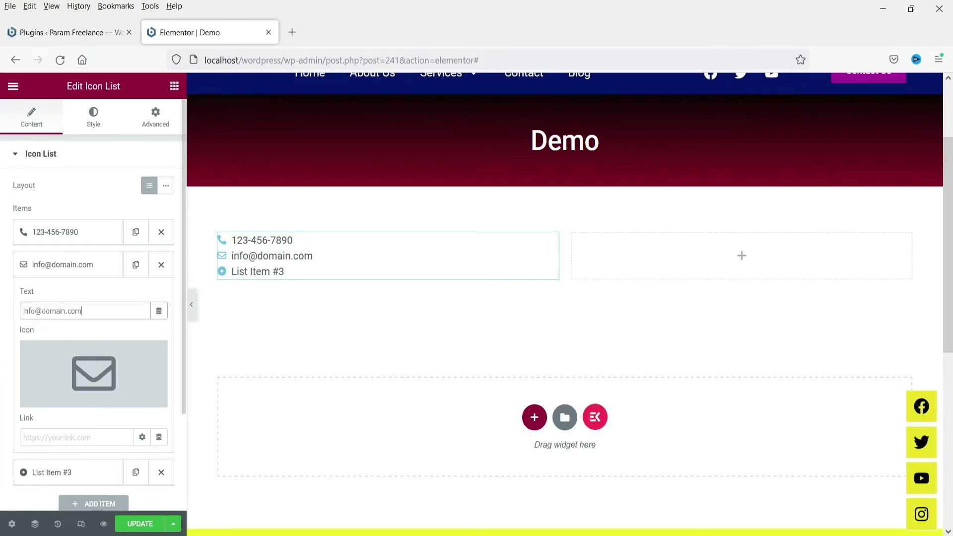
{"action": "triple_click", "coordinate": [104, 313]}
{"action": "key", "text": "ctrl+c"}
{"action": "left_click", "coordinate": [68, 435]}
{"action": "type", "text": "mailto:"}
{"action": "key", "text": "ctrl+v"}
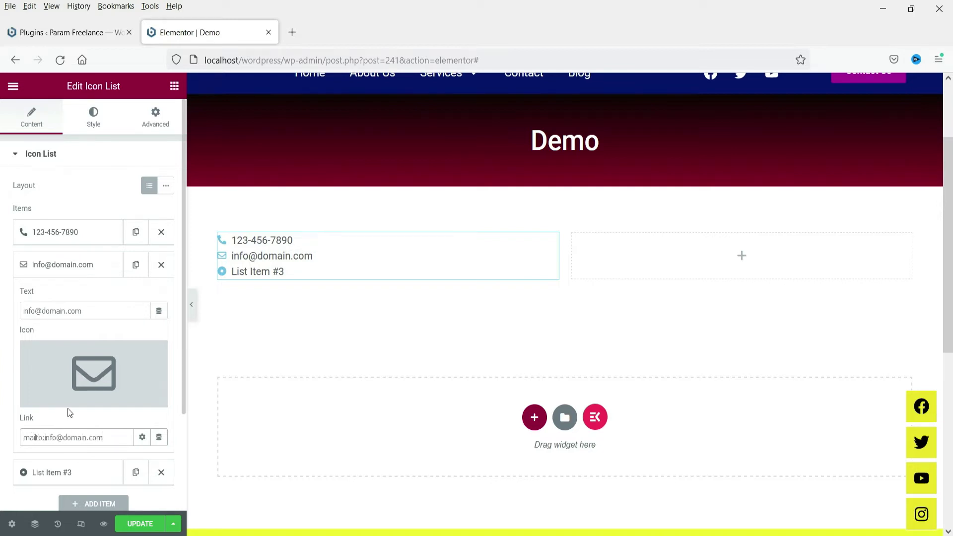
{"action": "left_click", "coordinate": [72, 265]}
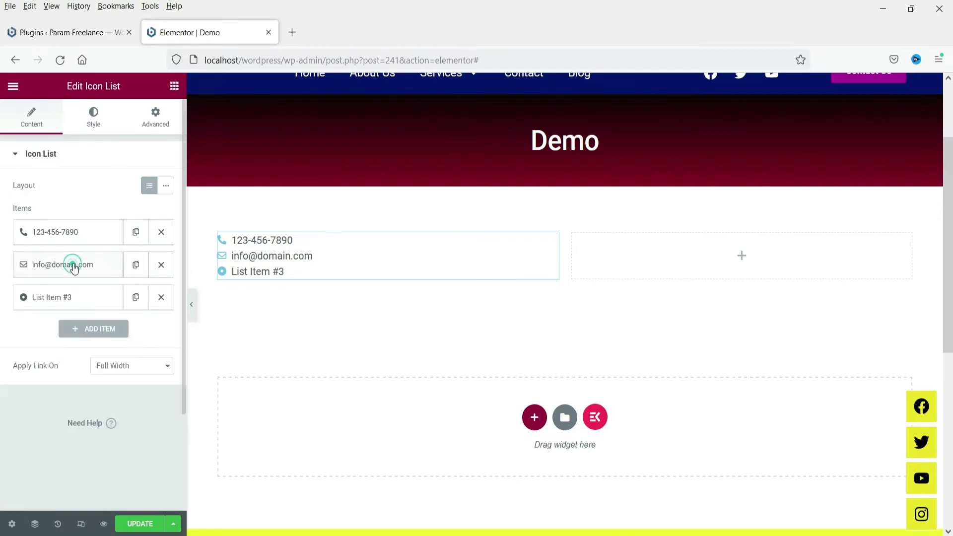
Give the third list item a map pin icon from the Icon Library.
{"action": "left_click", "coordinate": [78, 302]}
{"action": "left_click", "coordinate": [66, 400]}
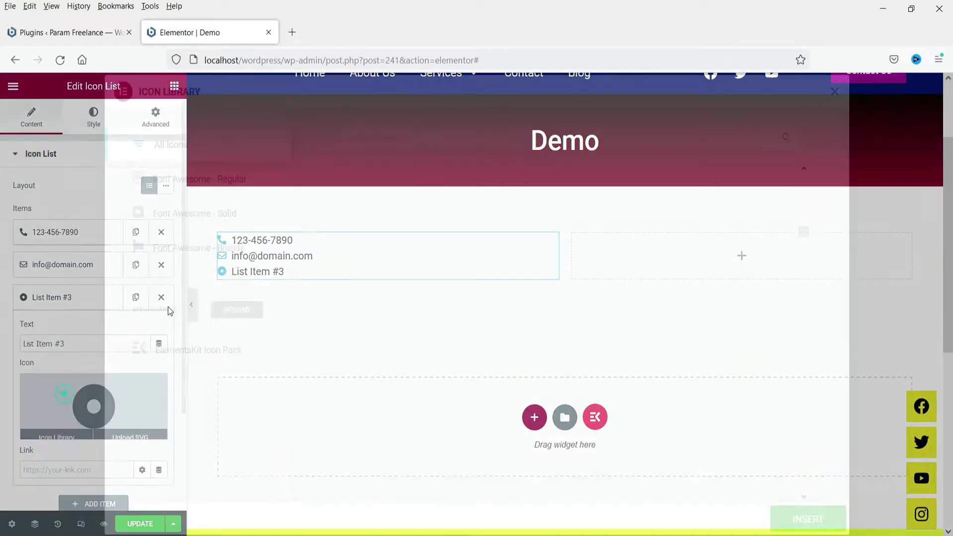
{"action": "type", "text": "ma"}
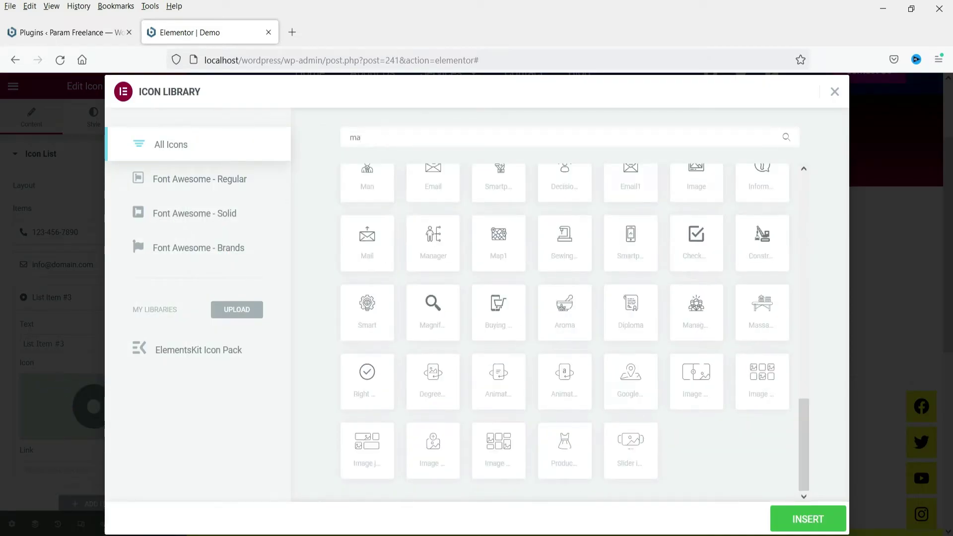
{"action": "type", "text": "p"}
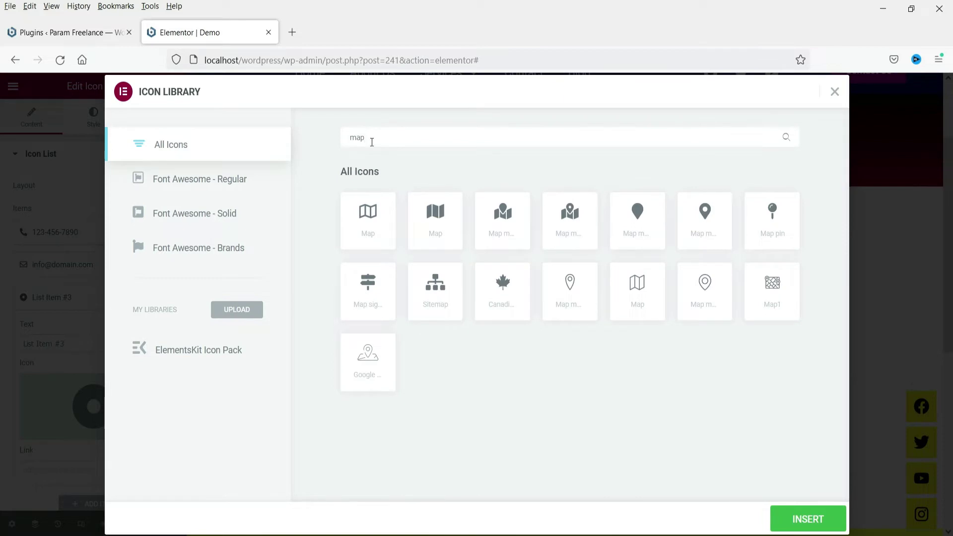
{"action": "left_click", "coordinate": [707, 224]}
{"action": "left_click", "coordinate": [784, 512]}
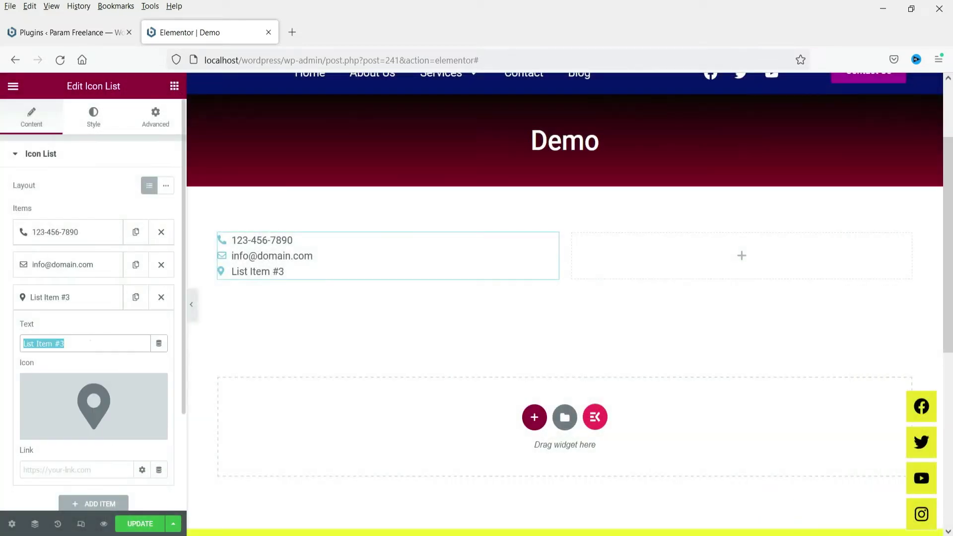
Set the third item's text to '123 Lake park VIew, Dallas, Texas'.
{"action": "type", "text": "123 Lak"}
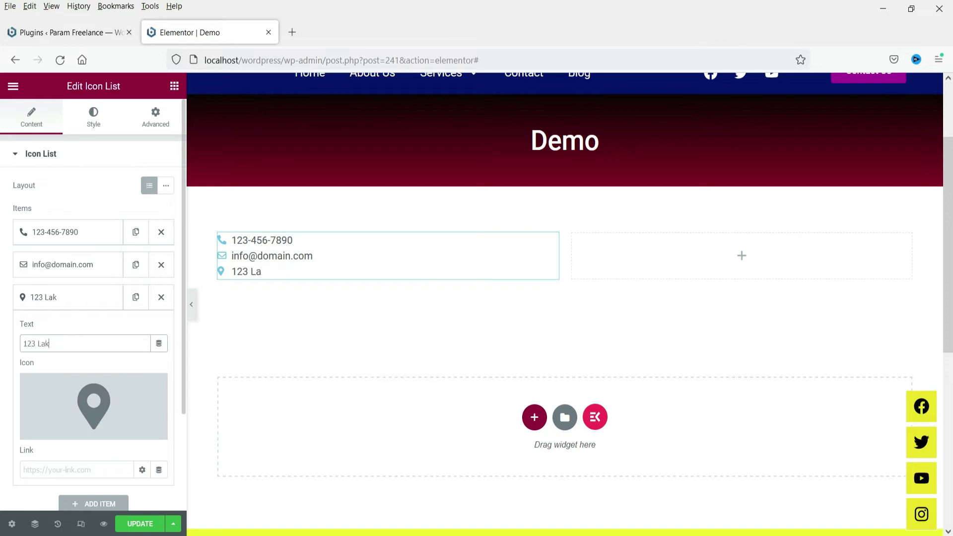
{"action": "type", "text": "e park VIew, Dallas, Texas"}
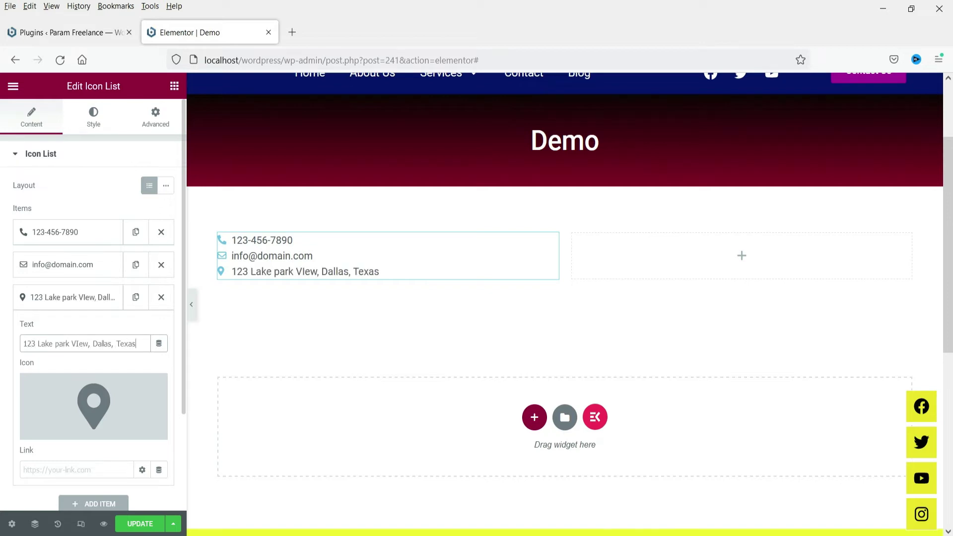
{"action": "scroll", "coordinate": [20, 329], "scroll_direction": "down", "scroll_amount": 2}
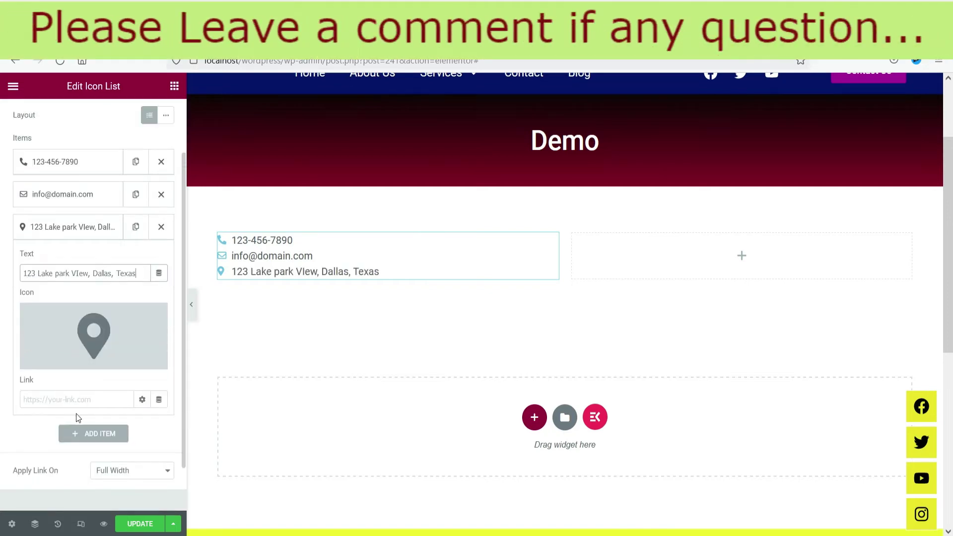
{"action": "left_click", "coordinate": [62, 406]}
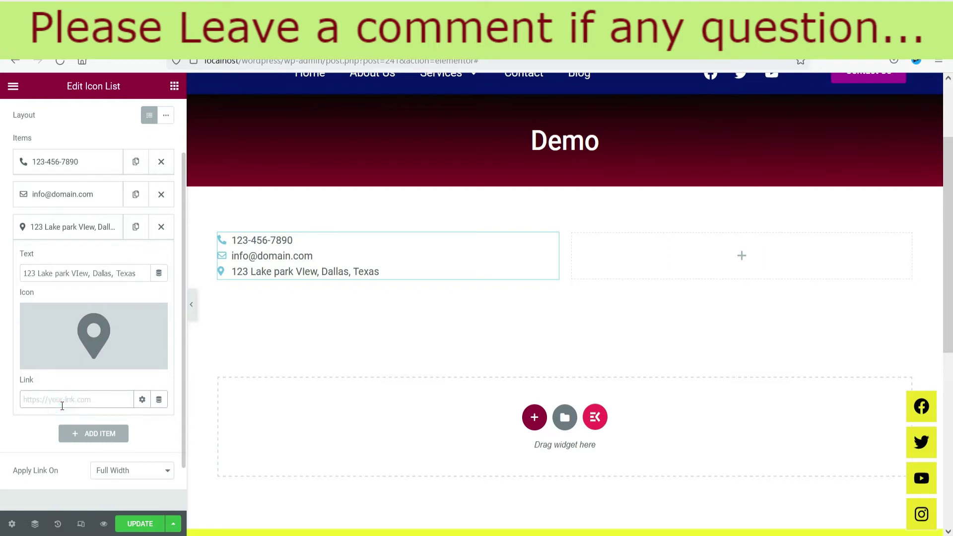
{"action": "left_click", "coordinate": [83, 233]}
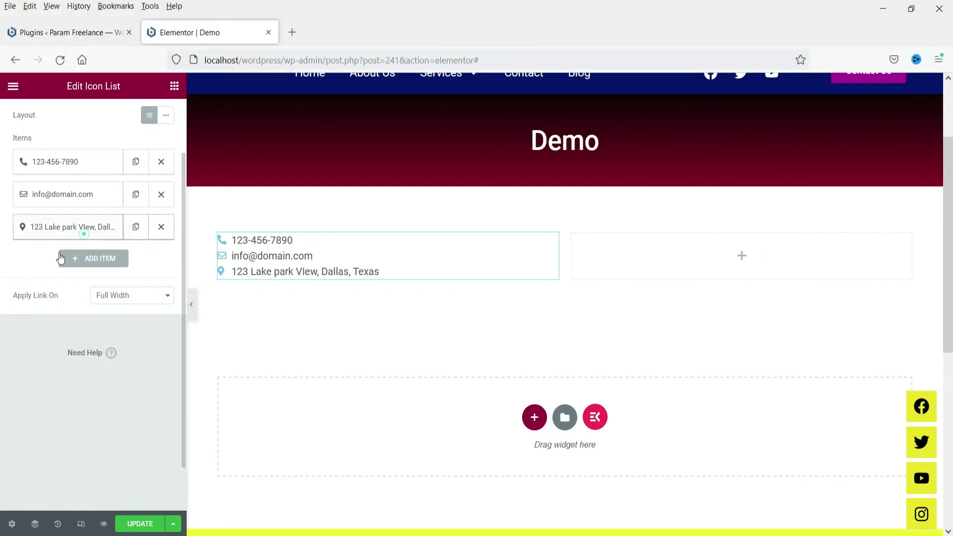
Add a fourth list item with the Globe icon.
{"action": "left_click", "coordinate": [102, 261]}
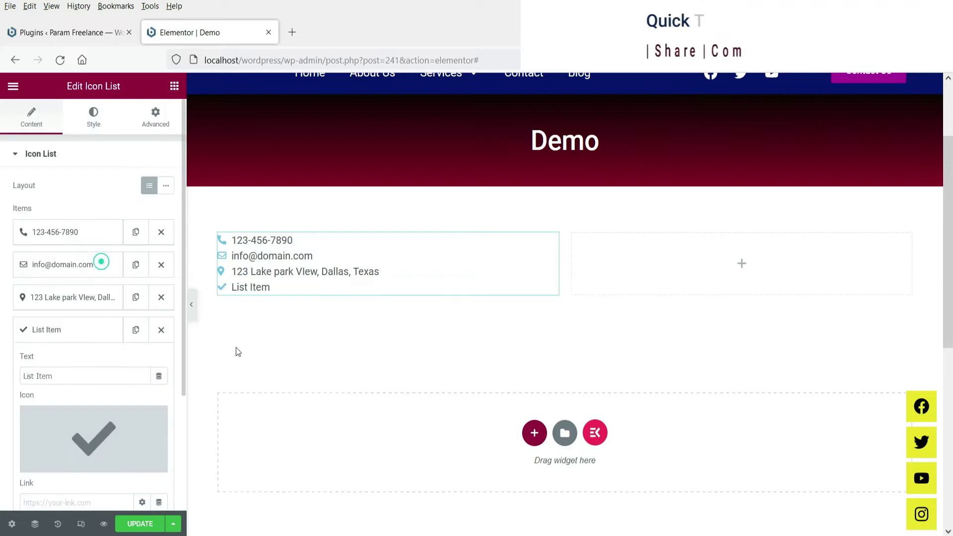
{"action": "left_click", "coordinate": [56, 461]}
{"action": "left_click", "coordinate": [457, 135]}
{"action": "type", "text": "lo"}
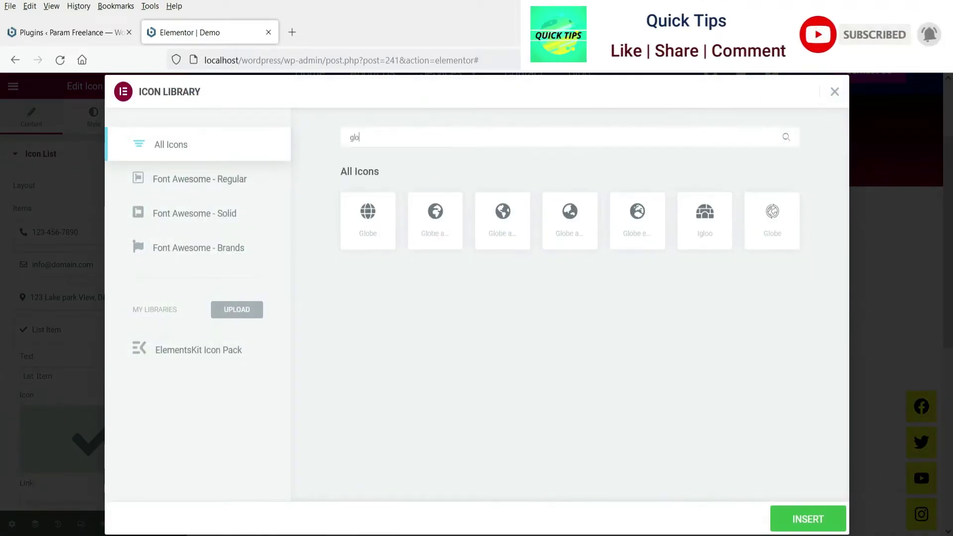
{"action": "left_click", "coordinate": [372, 235]}
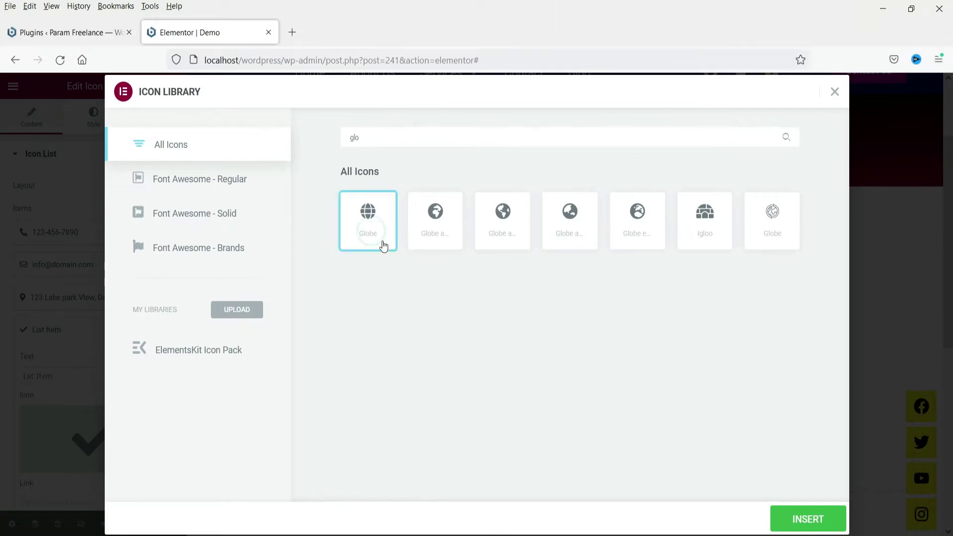
{"action": "left_click", "coordinate": [808, 519]}
{"action": "triple_click", "coordinate": [71, 375]}
{"action": "type", "text": "Par"}
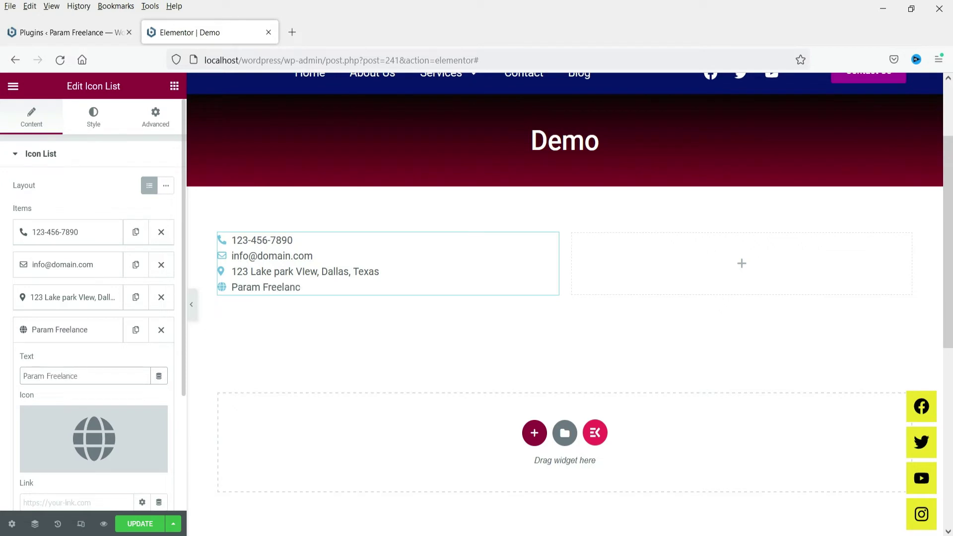
{"action": "type", "text": "am Freelance"}
{"action": "left_click", "coordinate": [50, 501]}
{"action": "type", "text": "https://"}
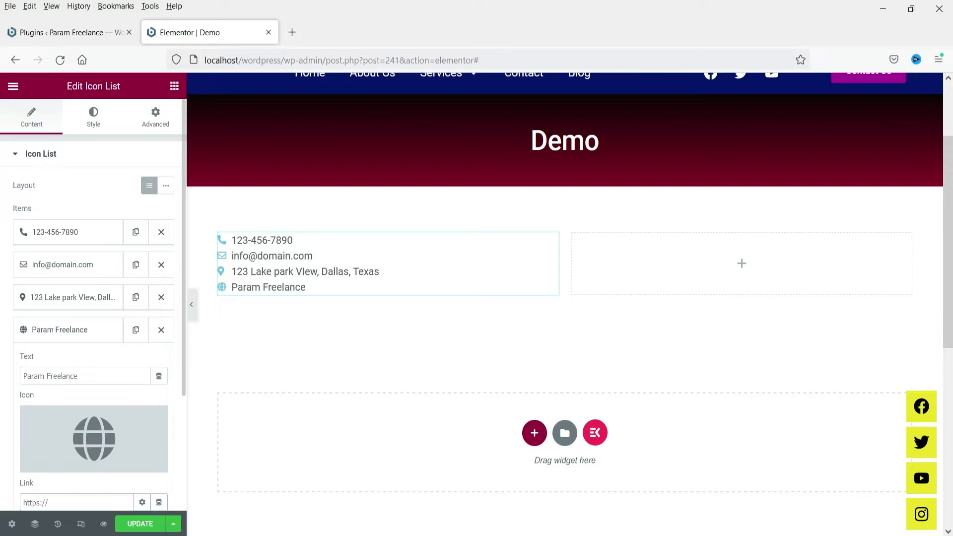
{"action": "type", "text": "paramfreelance.com"}
{"action": "left_click", "coordinate": [39, 331]}
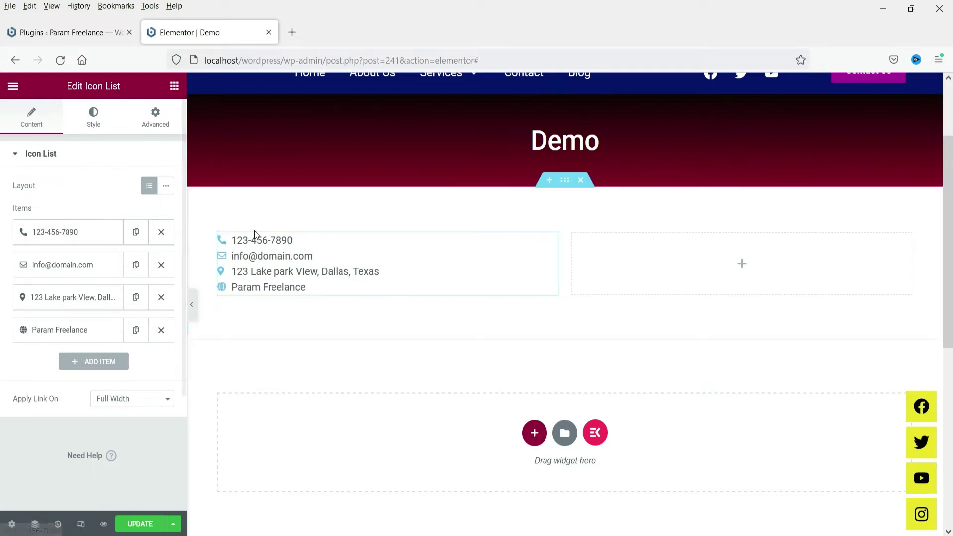
Keep the list's Apply Link On setting at Full Width.
{"action": "left_click", "coordinate": [132, 399]}
{"action": "left_click", "coordinate": [120, 431]}
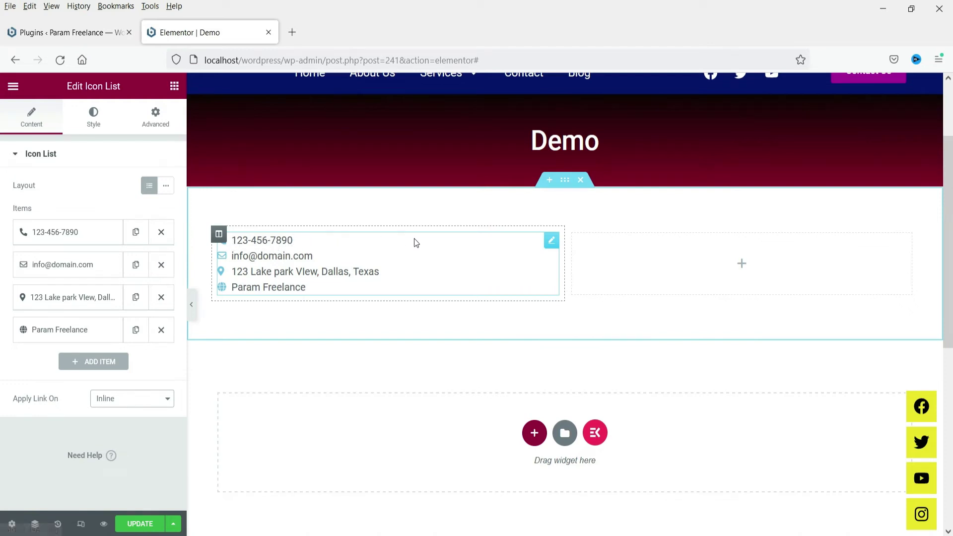
{"action": "left_click", "coordinate": [110, 403]}
{"action": "left_click", "coordinate": [116, 418]}
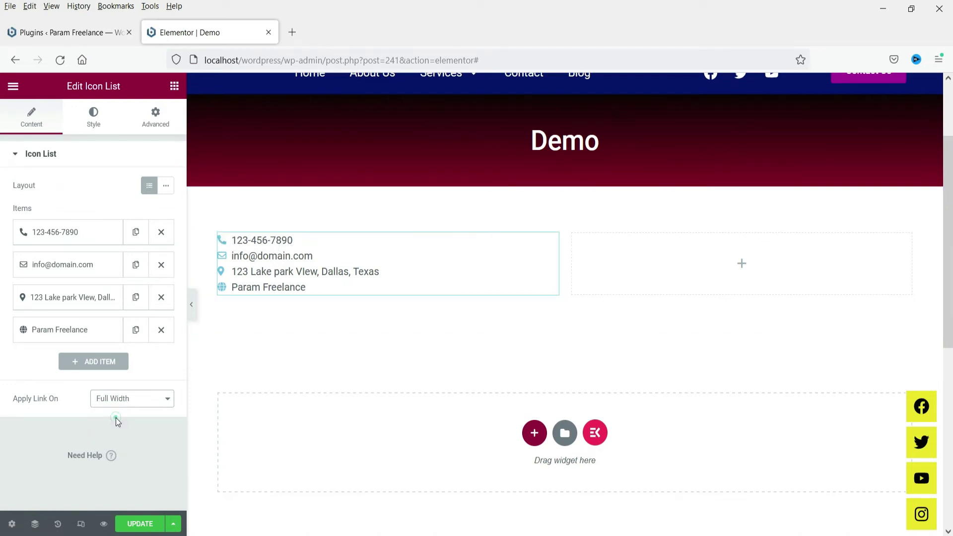
Style the list with Space Between 15, Left alignment, and dividers switched on.
{"action": "left_click", "coordinate": [95, 126]}
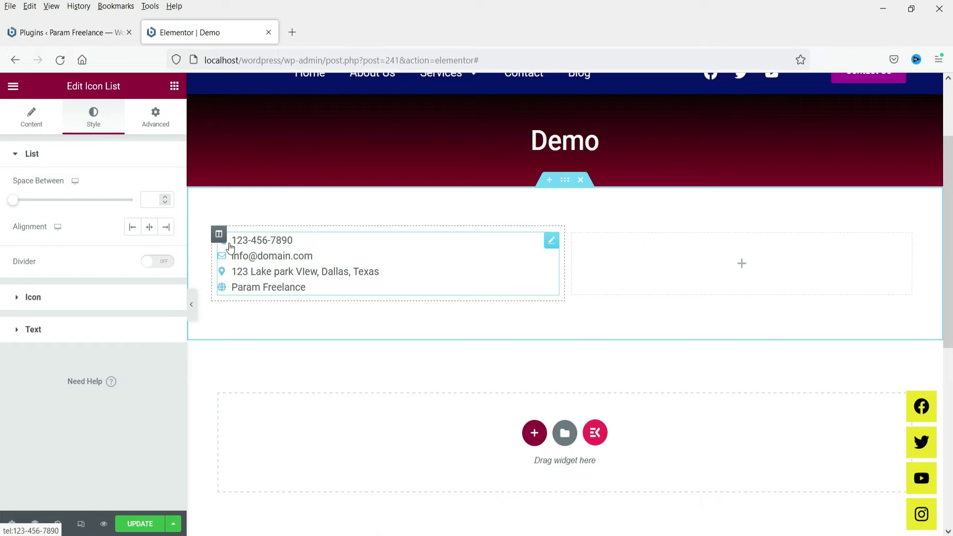
{"action": "left_click_drag", "start_coordinate": [16, 201], "coordinate": [51, 210]}
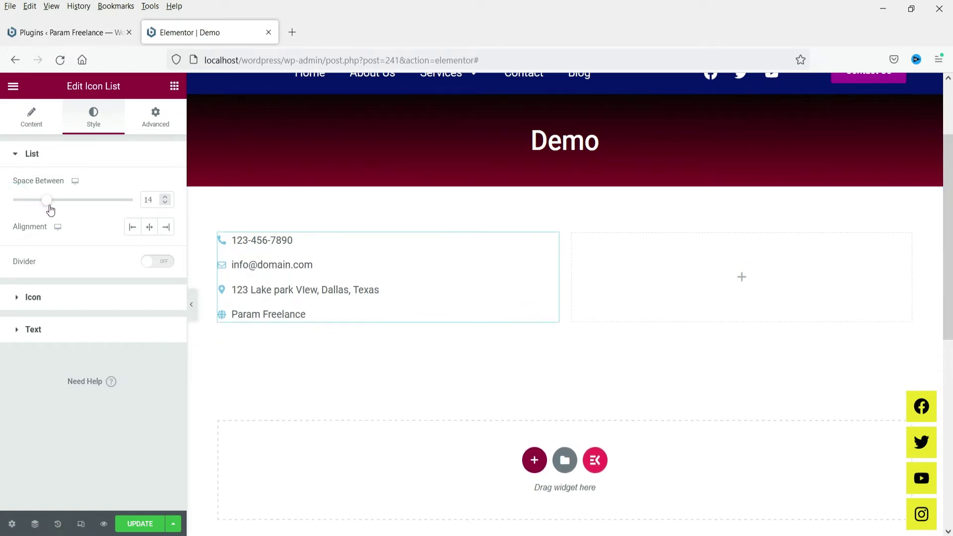
{"action": "left_click", "coordinate": [165, 199]}
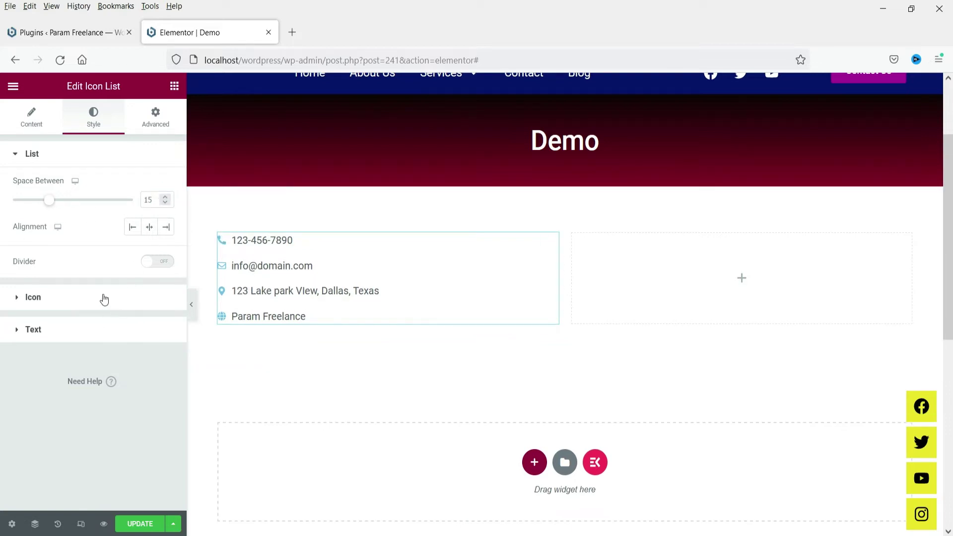
{"action": "left_click", "coordinate": [149, 226]}
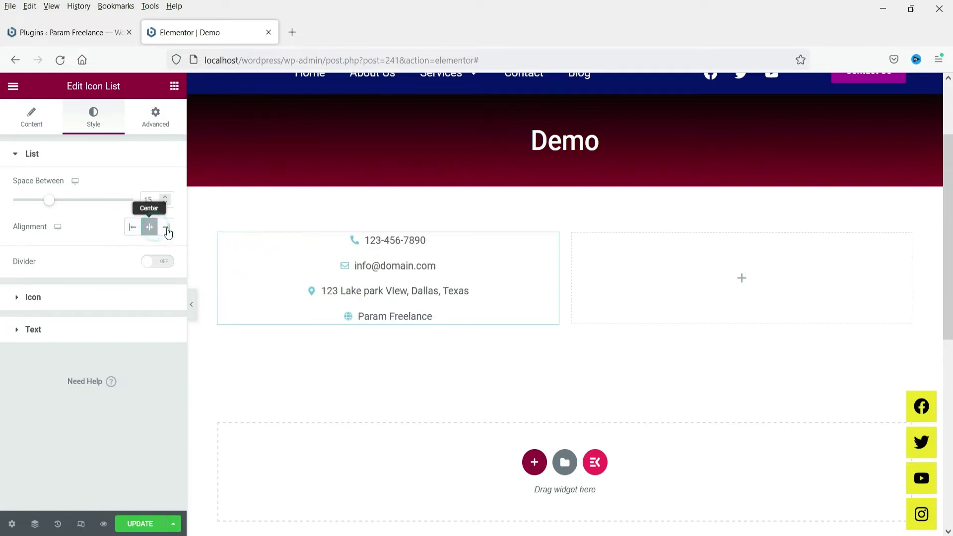
{"action": "left_click", "coordinate": [167, 228]}
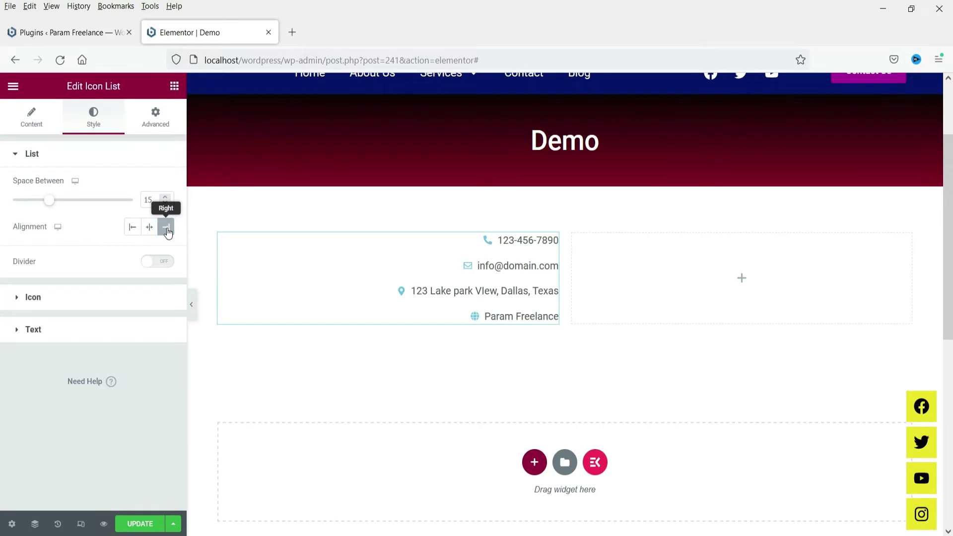
{"action": "left_click", "coordinate": [131, 228]}
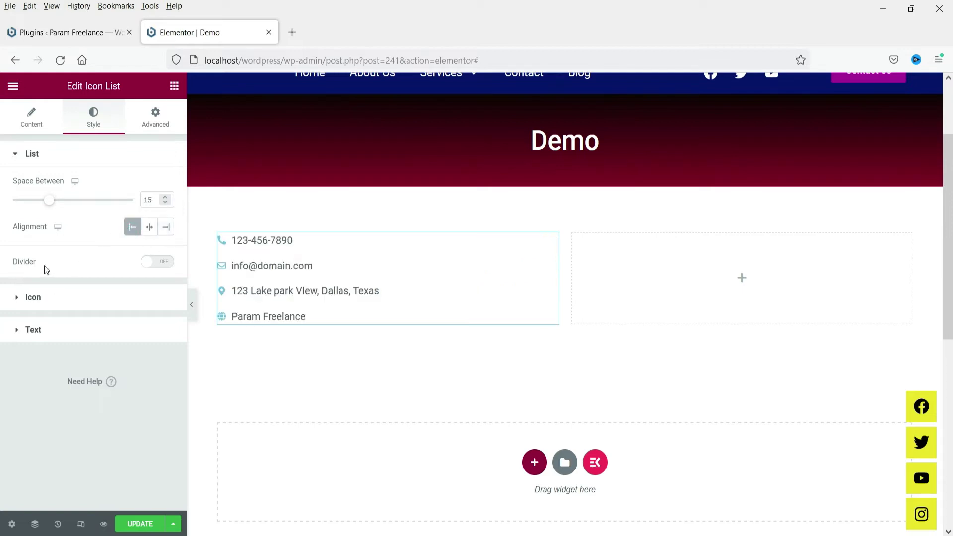
{"action": "left_click", "coordinate": [168, 268]}
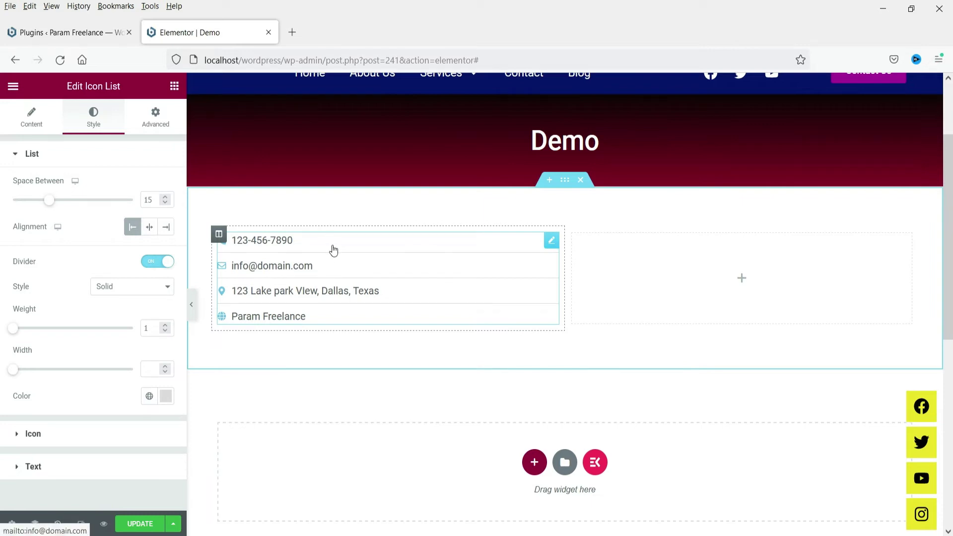
Try double and then dotted divider styles on the list.
{"action": "left_click", "coordinate": [132, 294]}
{"action": "left_click", "coordinate": [132, 294]}
{"action": "left_click", "coordinate": [132, 294]}
{"action": "left_click", "coordinate": [119, 321]}
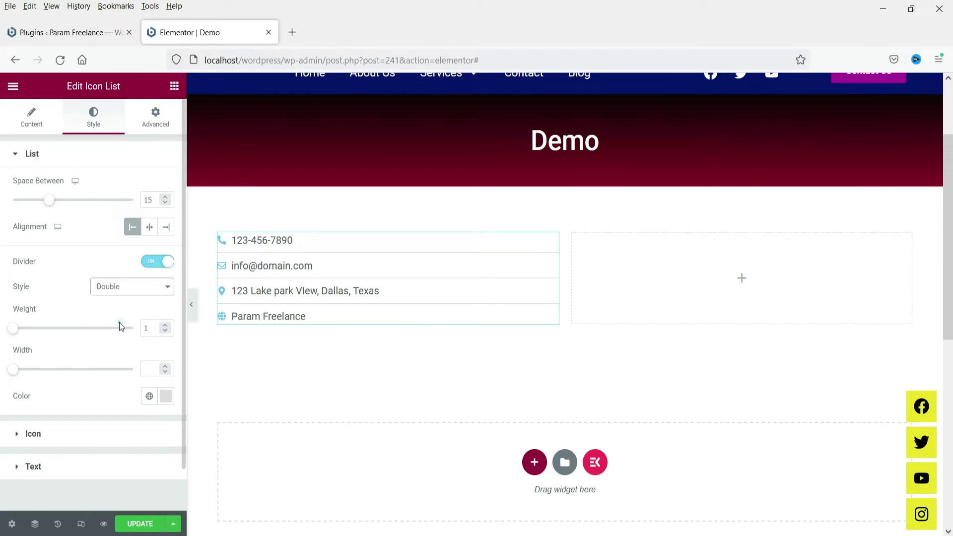
{"action": "left_click", "coordinate": [120, 293]}
{"action": "left_click", "coordinate": [123, 331]}
Make the dividers dashed in Accent green, then switch dividers off.
{"action": "left_click", "coordinate": [131, 290]}
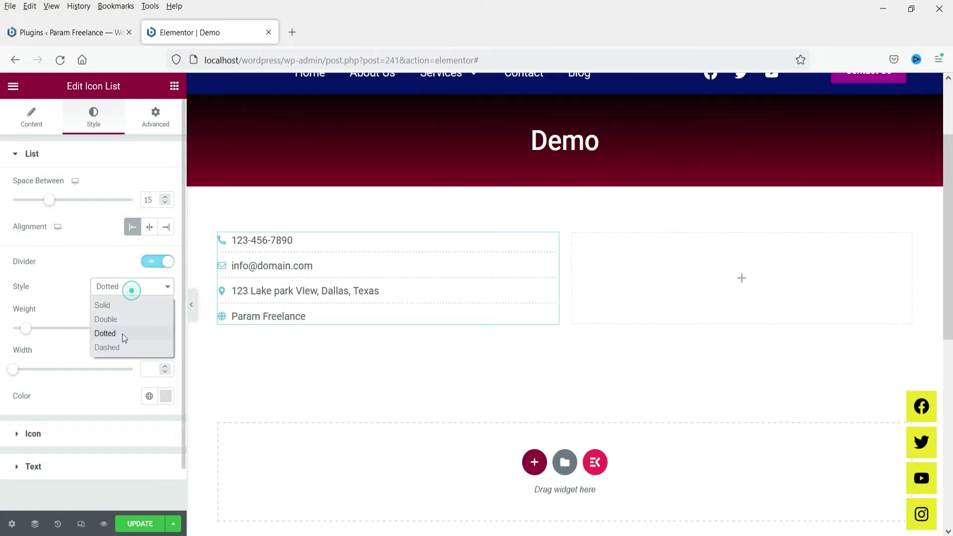
{"action": "left_click", "coordinate": [121, 347]}
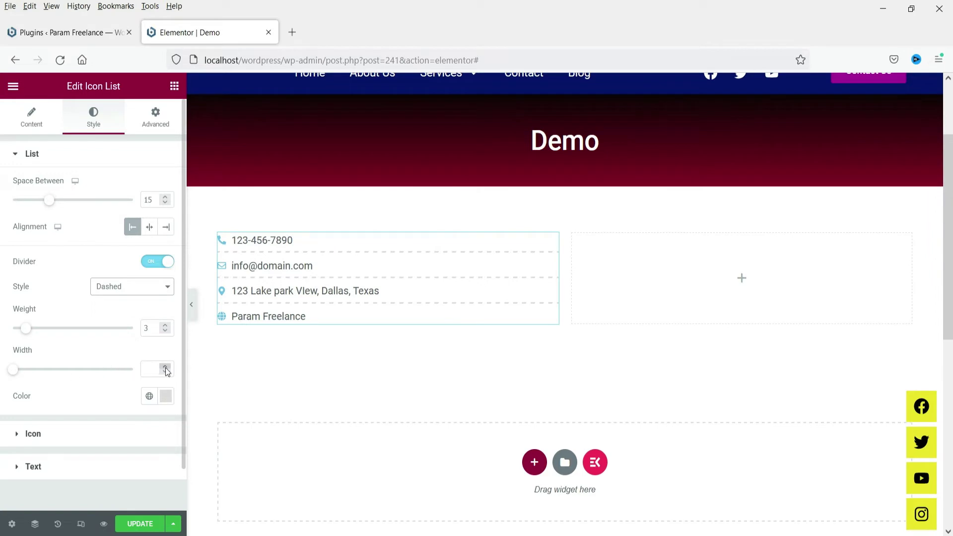
{"action": "left_click", "coordinate": [149, 395]}
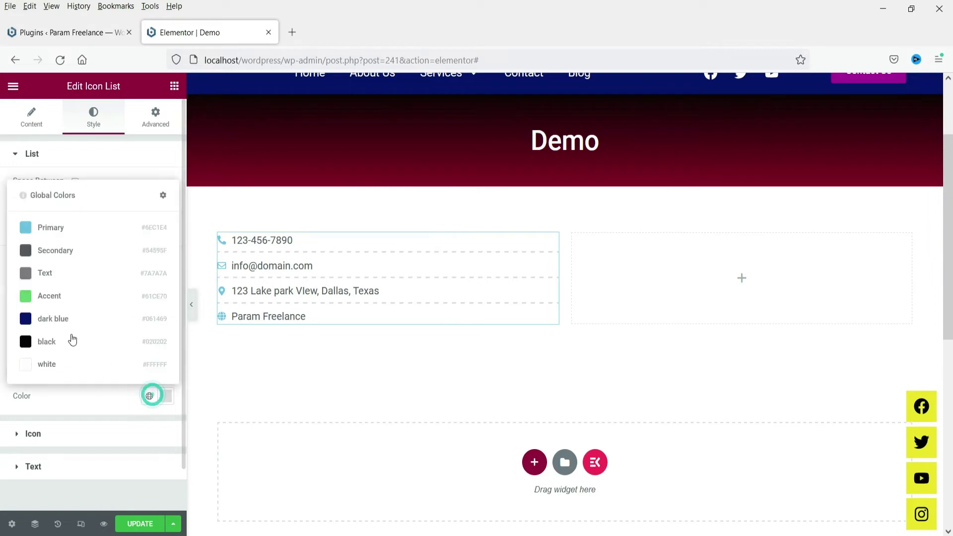
{"action": "left_click", "coordinate": [65, 301]}
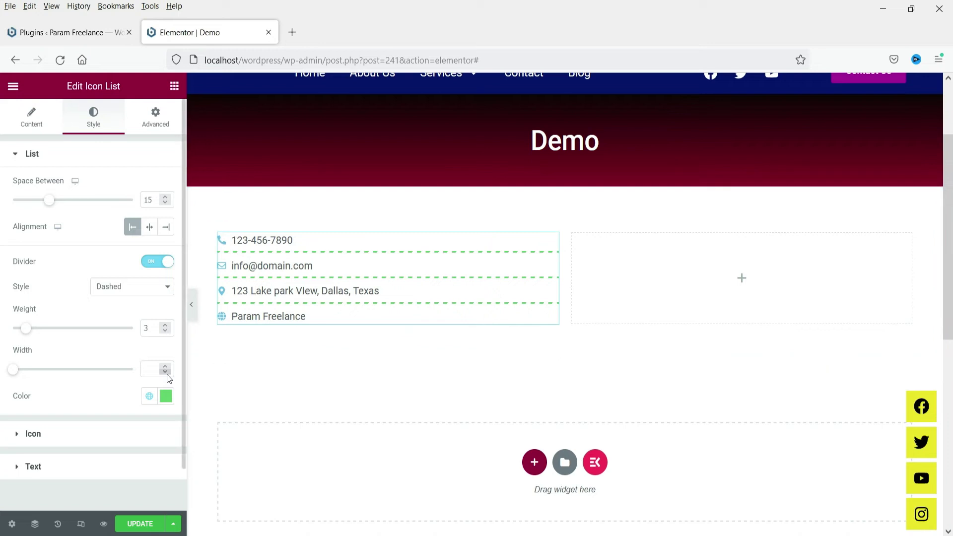
{"action": "left_click", "coordinate": [157, 261]}
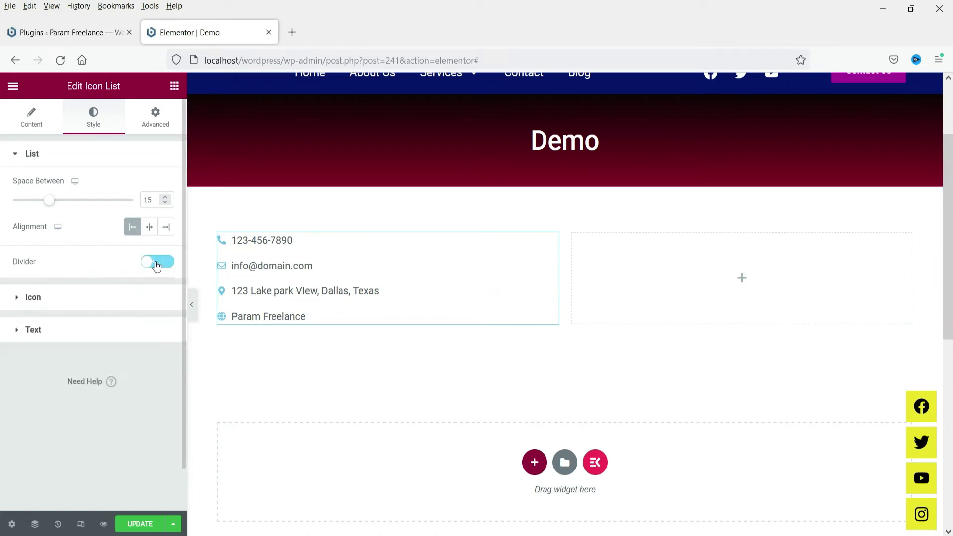
{"action": "left_click", "coordinate": [72, 299]}
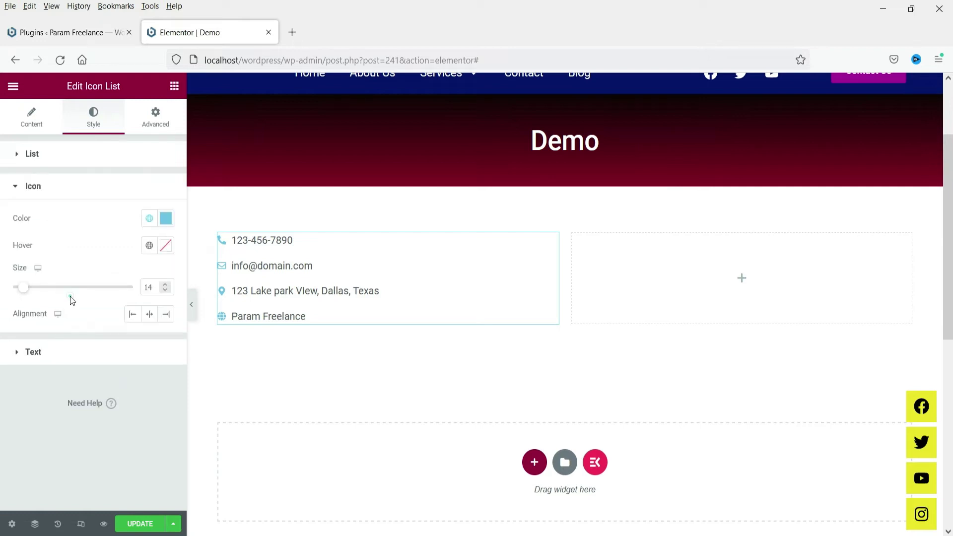
Color the list icons dark blue, with Accent green as the hover colour.
{"action": "left_click", "coordinate": [150, 220]}
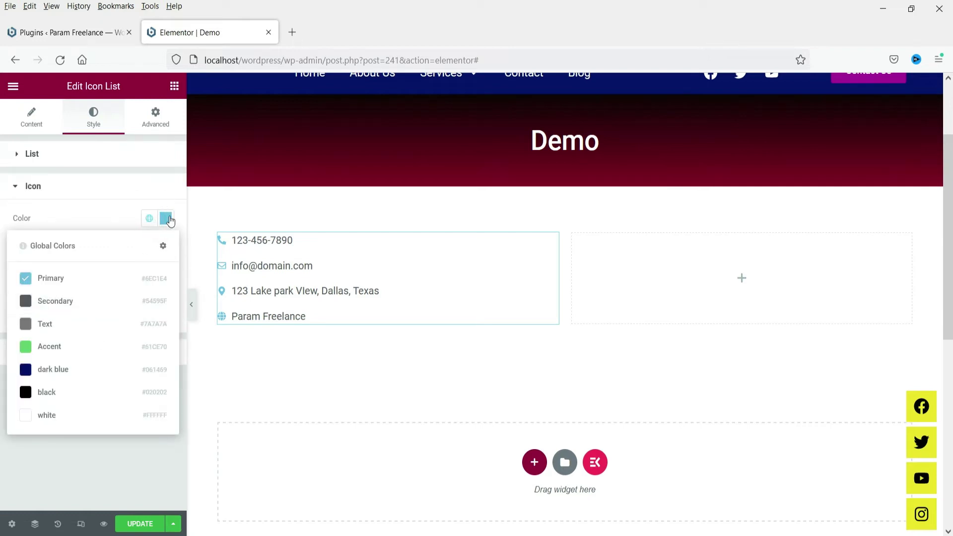
{"action": "left_click", "coordinate": [167, 218]}
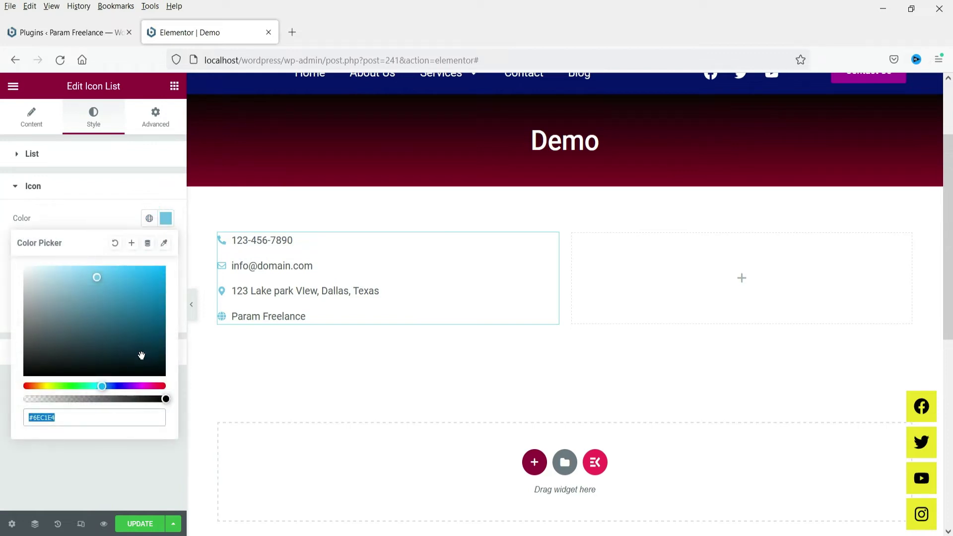
{"action": "left_click", "coordinate": [147, 219]}
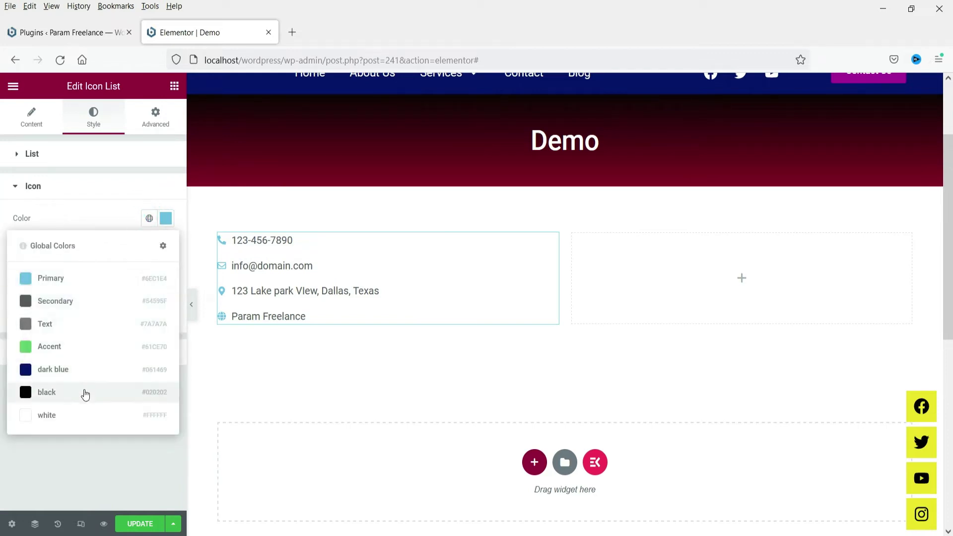
{"action": "left_click", "coordinate": [85, 373]}
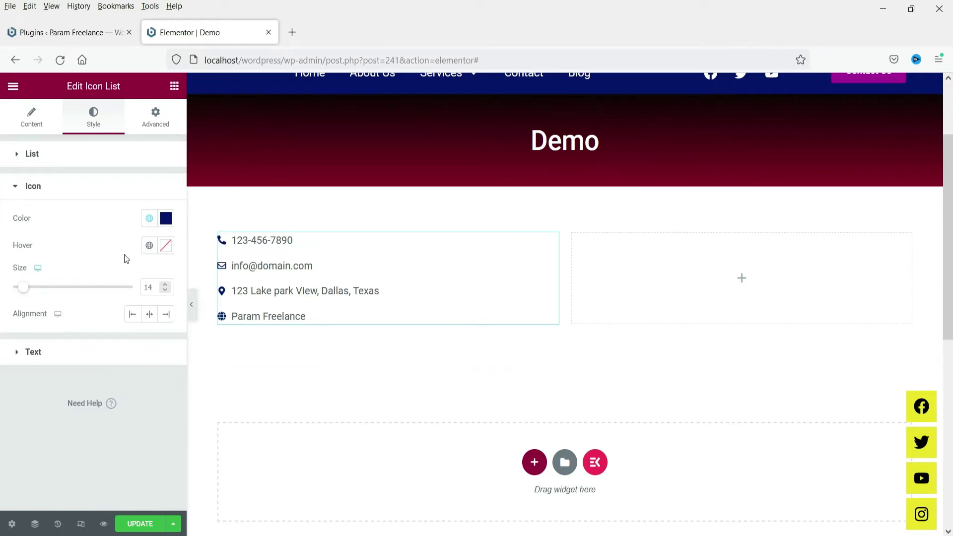
{"action": "left_click", "coordinate": [149, 245]}
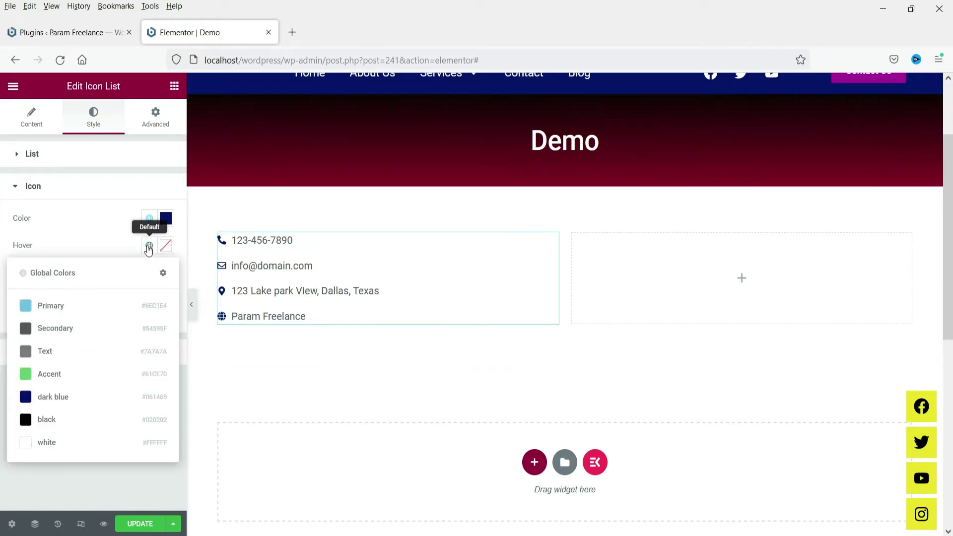
{"action": "left_click", "coordinate": [64, 373]}
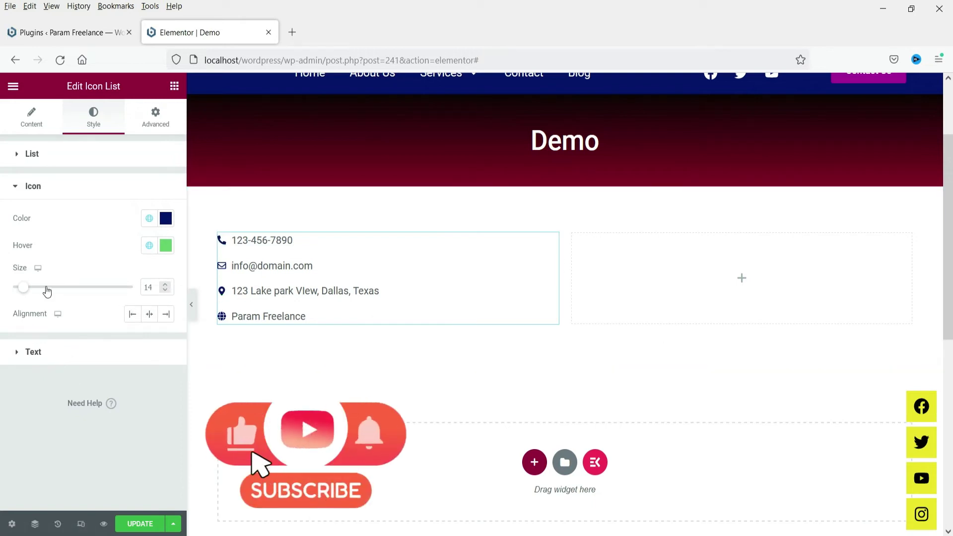
Set the icon size to 25 and center-align the icons.
{"action": "double_click", "coordinate": [153, 287]}
{"action": "type", "text": "25"}
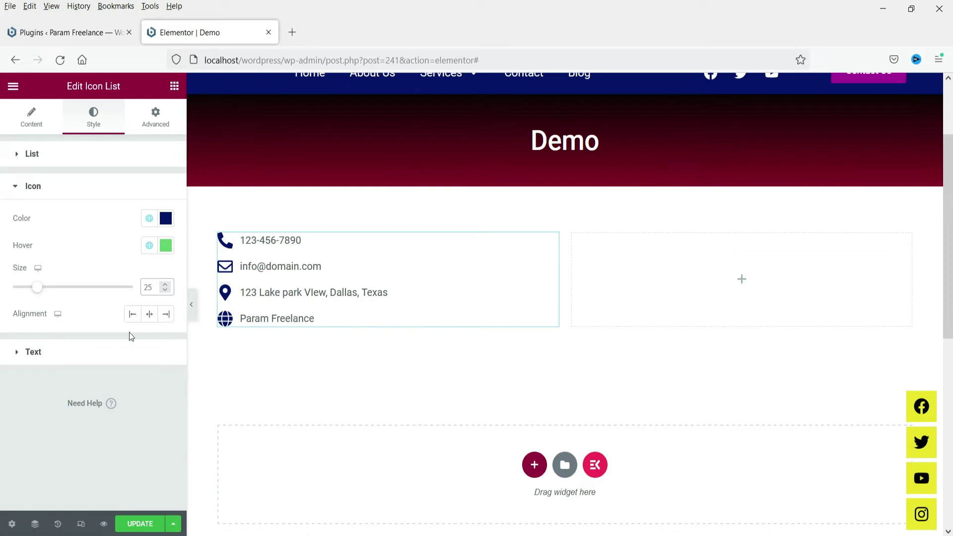
{"action": "left_click", "coordinate": [134, 317]}
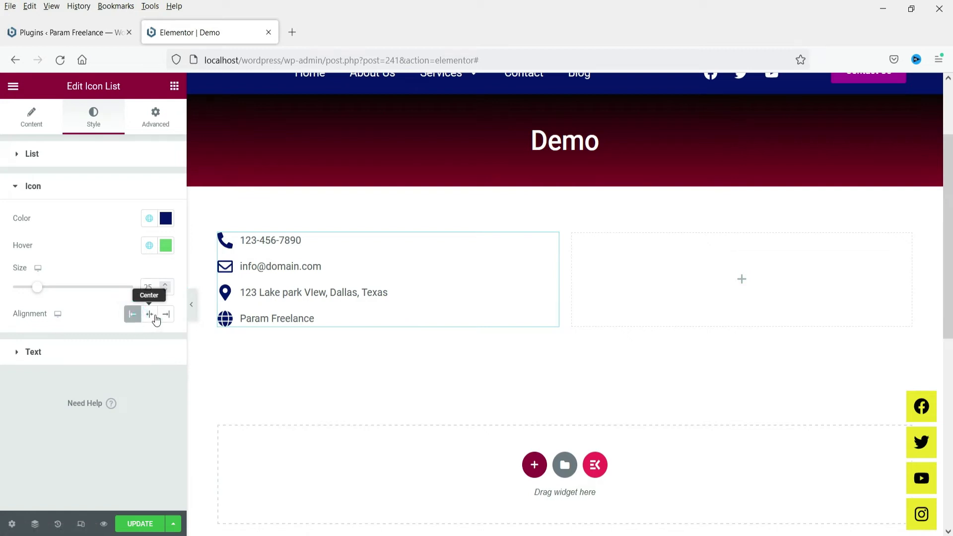
{"action": "left_click", "coordinate": [150, 317]}
{"action": "left_click", "coordinate": [168, 314]}
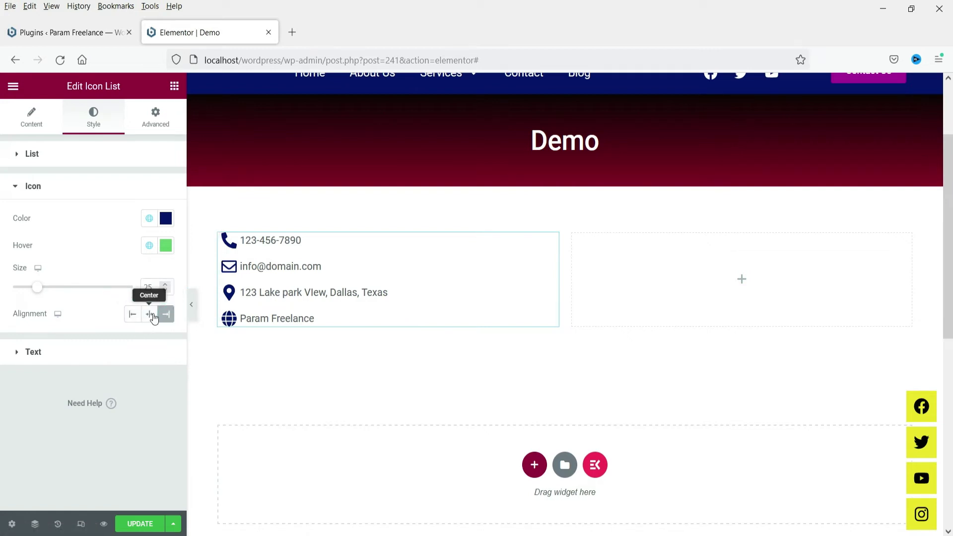
{"action": "left_click", "coordinate": [149, 314]}
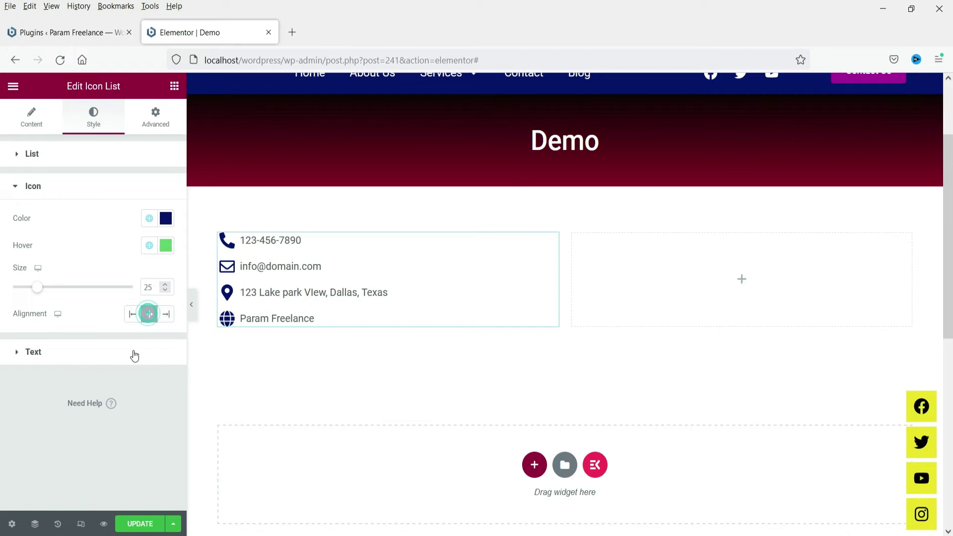
Make the contact list text black, Primary light blue on hover, with a text indent of 5.
{"action": "left_click", "coordinate": [34, 354]}
{"action": "left_click", "coordinate": [148, 251]}
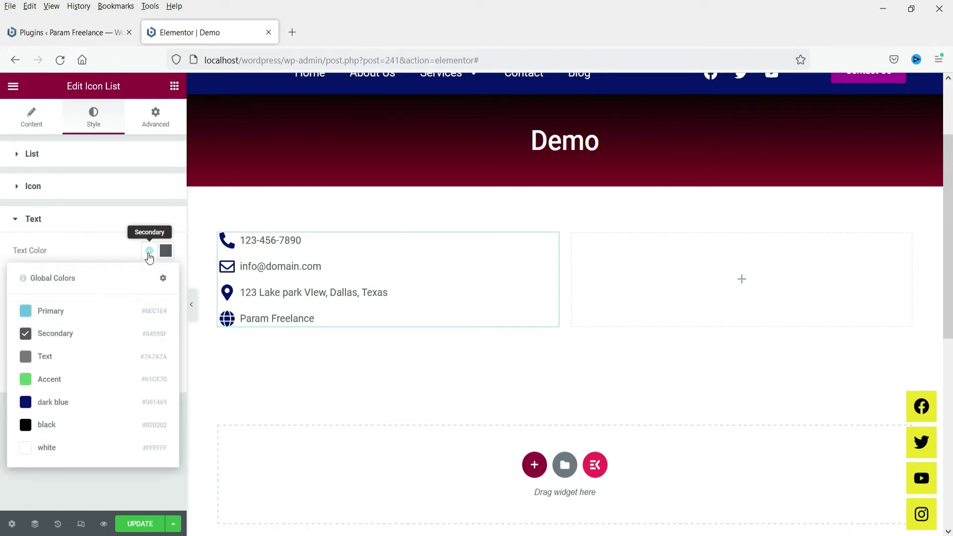
{"action": "left_click", "coordinate": [59, 433]}
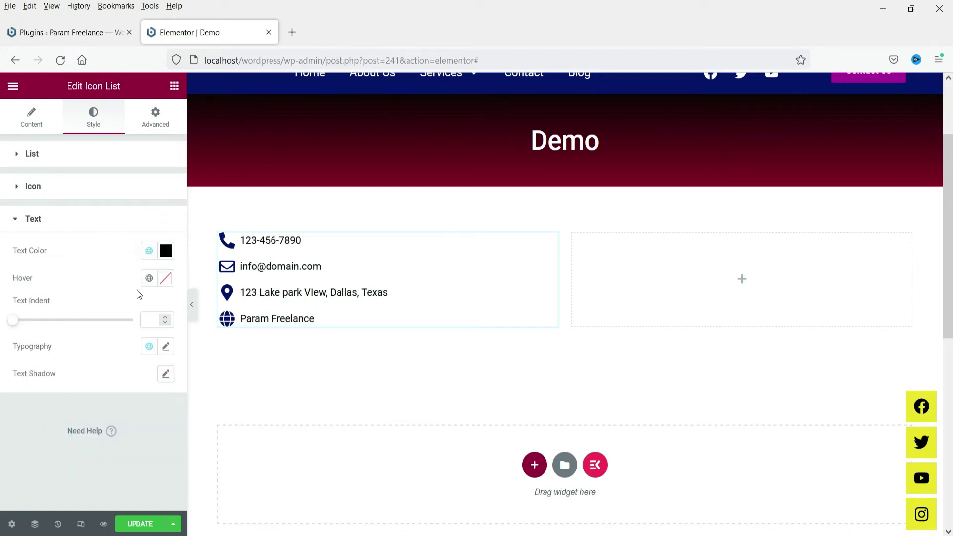
{"action": "left_click", "coordinate": [148, 278]}
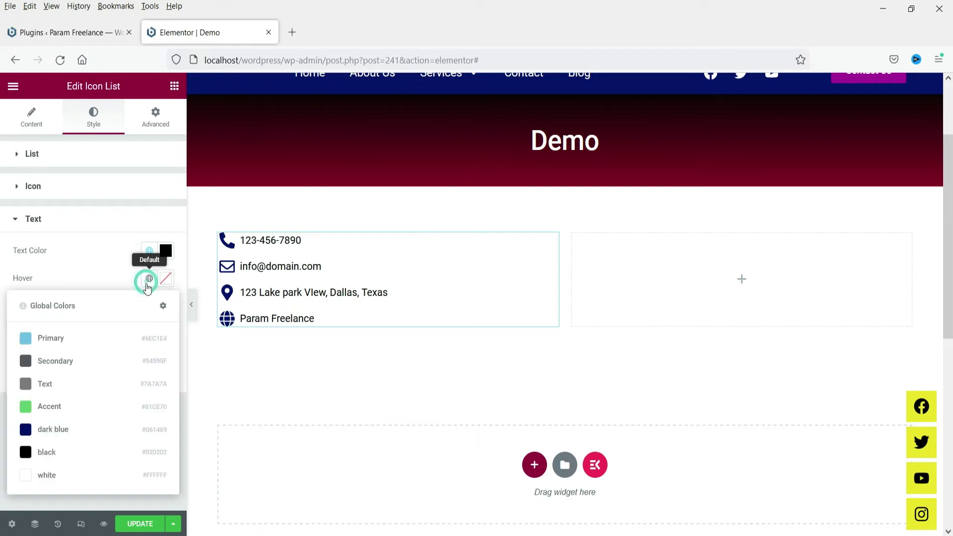
{"action": "left_click", "coordinate": [59, 339]}
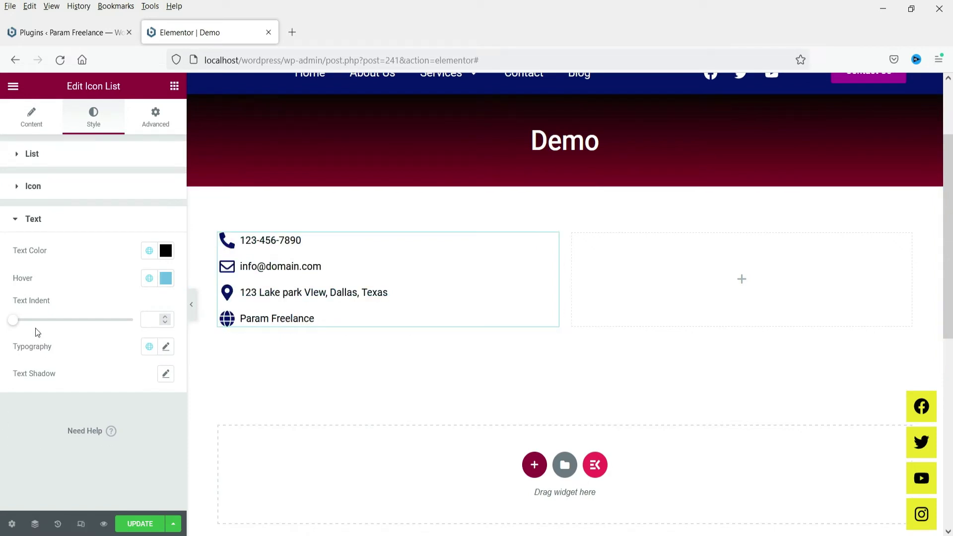
{"action": "mouse_move", "coordinate": [19, 324]}
{"action": "left_mouse_down"}
{"action": "mouse_move", "coordinate": [129, 328]}
{"action": "mouse_move", "coordinate": [13, 322]}
{"action": "mouse_move", "coordinate": [27, 327]}
{"action": "left_mouse_up"}
Set the list text typography to Roboto Condensed, size 25, weight 400, uppercase.
{"action": "left_click", "coordinate": [166, 348]}
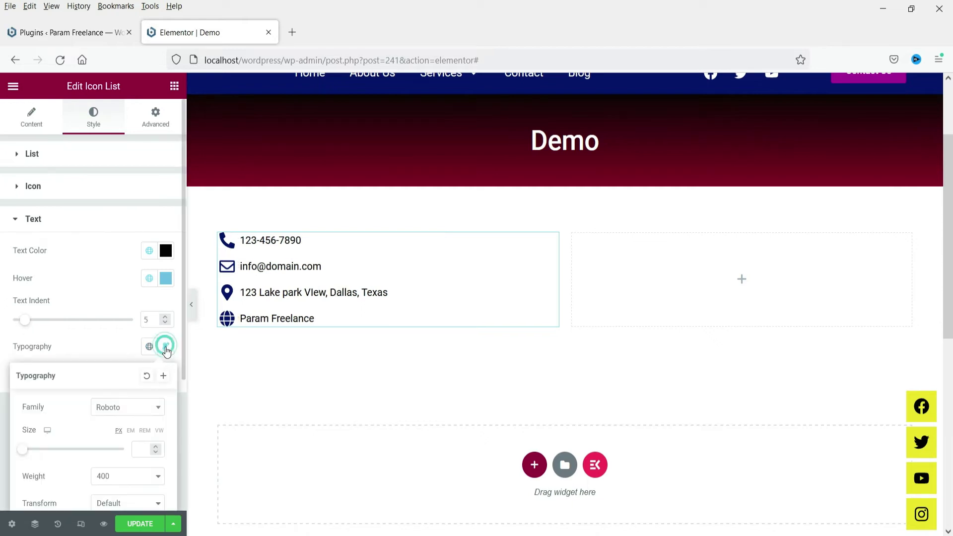
{"action": "left_click", "coordinate": [140, 416]}
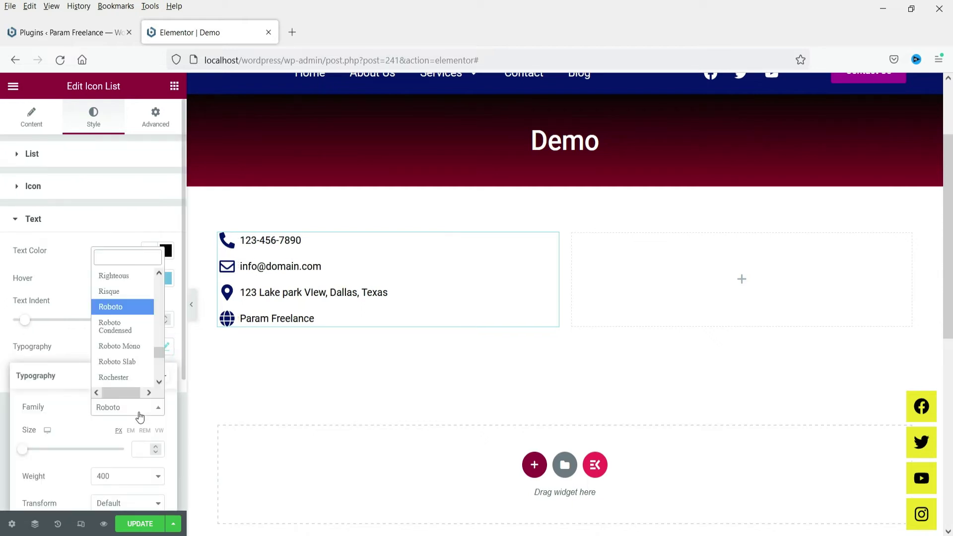
{"action": "left_click", "coordinate": [120, 329]}
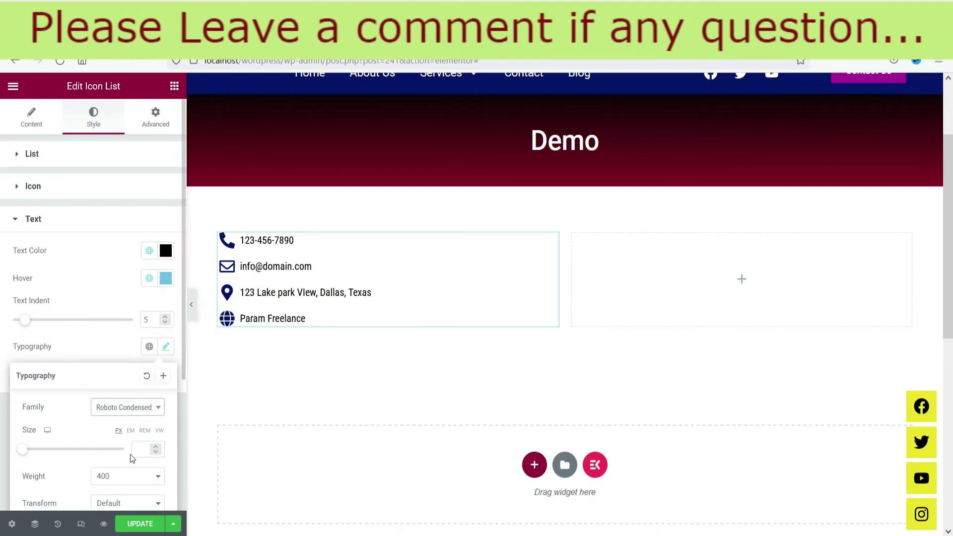
{"action": "left_click", "coordinate": [157, 448]}
{"action": "type", "text": "25"}
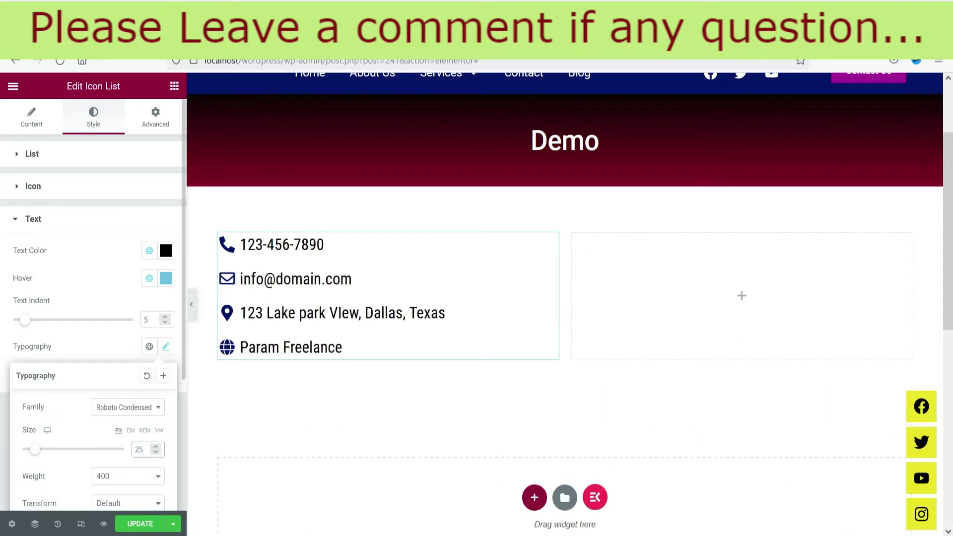
{"action": "left_click", "coordinate": [94, 480]}
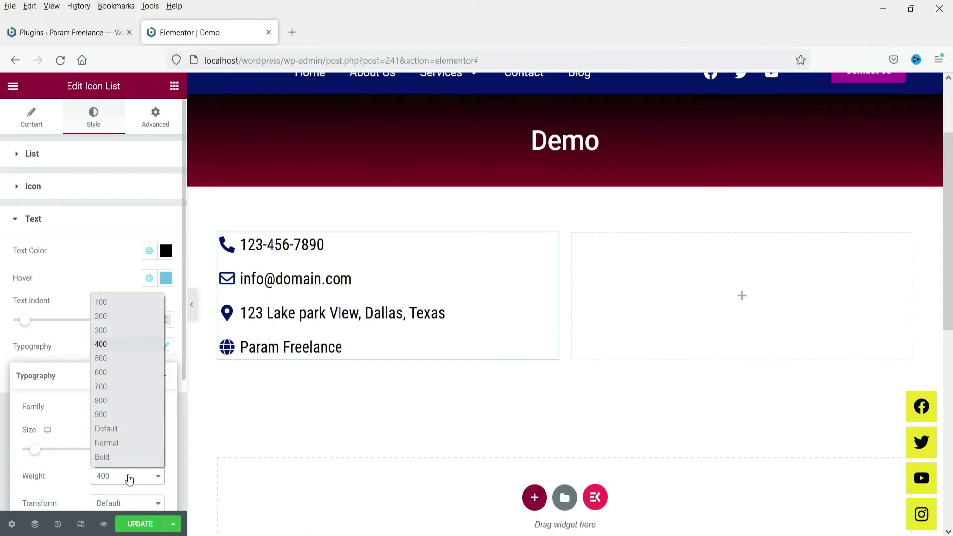
{"action": "left_click", "coordinate": [69, 409]}
{"action": "scroll", "coordinate": [452, 309], "scroll_direction": "down", "scroll_amount": 3}
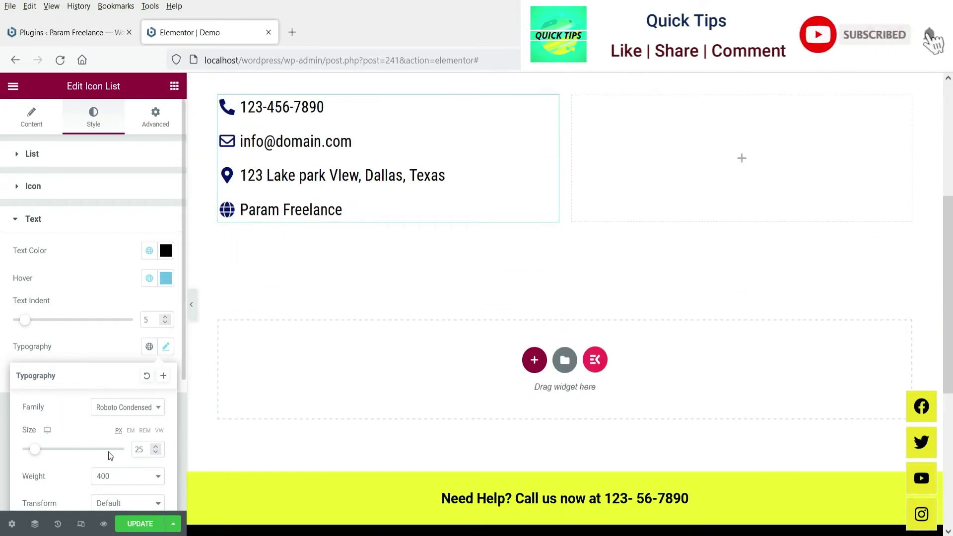
{"action": "scroll", "coordinate": [111, 456], "scroll_direction": "down", "scroll_amount": 2}
{"action": "left_click", "coordinate": [112, 433]}
{"action": "left_click", "coordinate": [113, 465]}
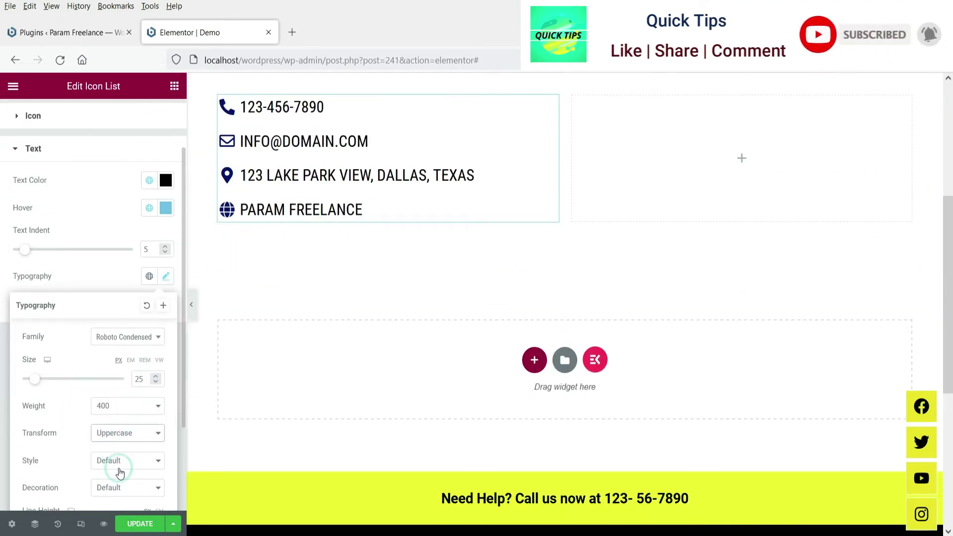
{"action": "left_click", "coordinate": [96, 285]}
Reset the list text's shadow settings.
{"action": "left_click", "coordinate": [165, 305]}
{"action": "scroll", "coordinate": [165, 308], "scroll_direction": "up", "scroll_amount": 2}
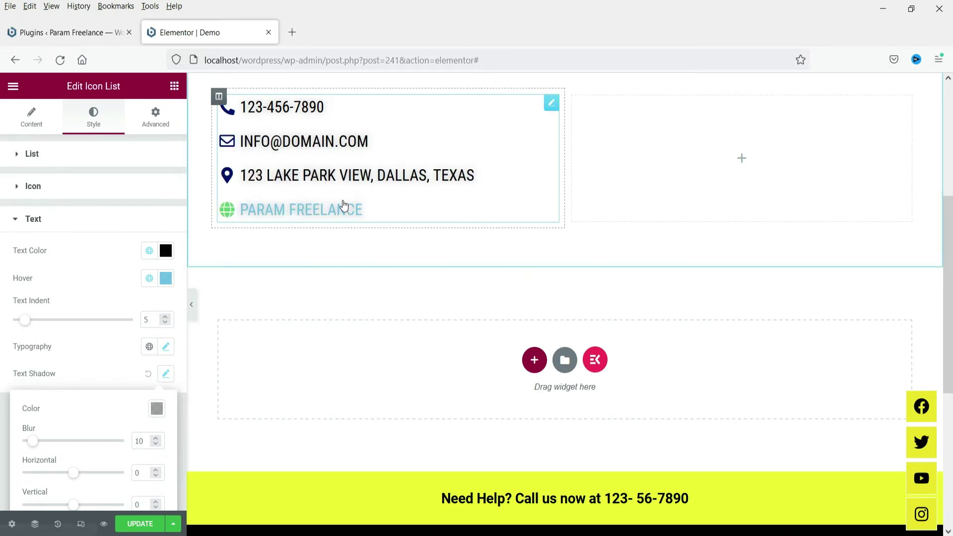
{"action": "left_click", "coordinate": [147, 373]}
{"action": "left_click", "coordinate": [63, 222]}
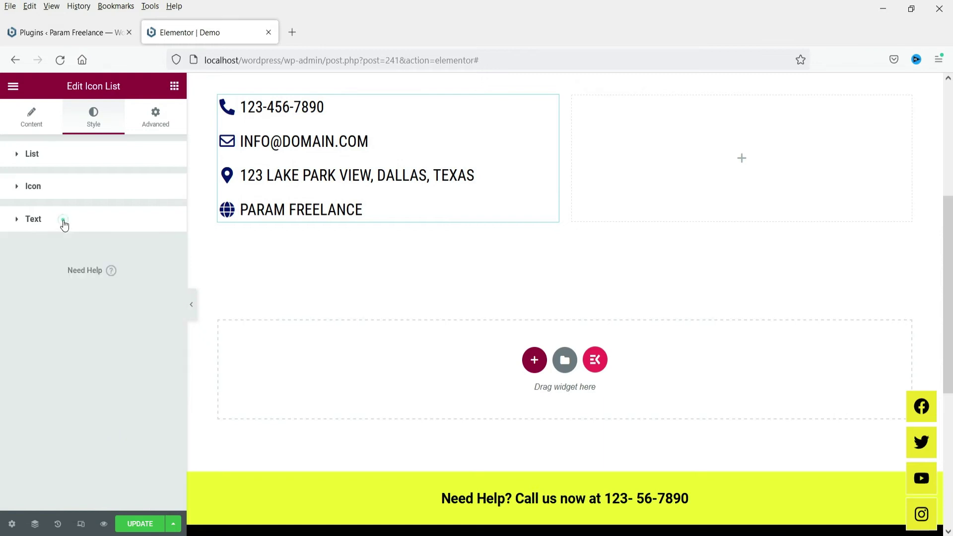
Set the contact Icon List's Motion Effects entrance animation to Fade In Left.
{"action": "left_click", "coordinate": [152, 120]}
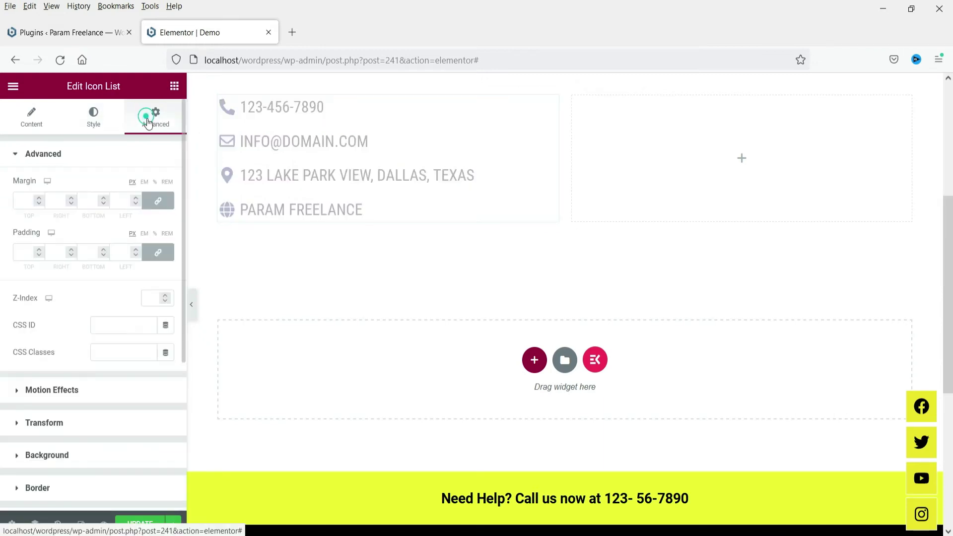
{"action": "left_click", "coordinate": [63, 401]}
{"action": "left_click", "coordinate": [72, 334]}
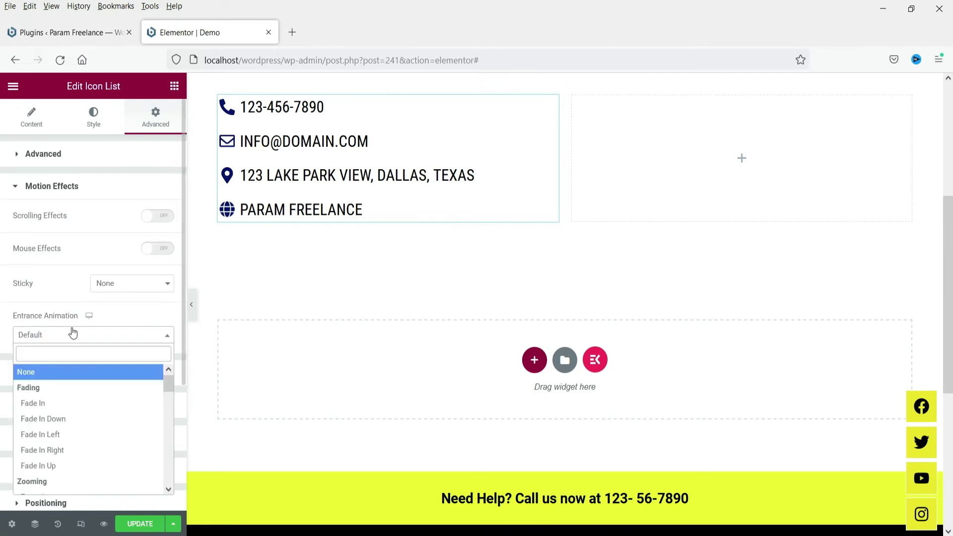
{"action": "left_click", "coordinate": [82, 421]}
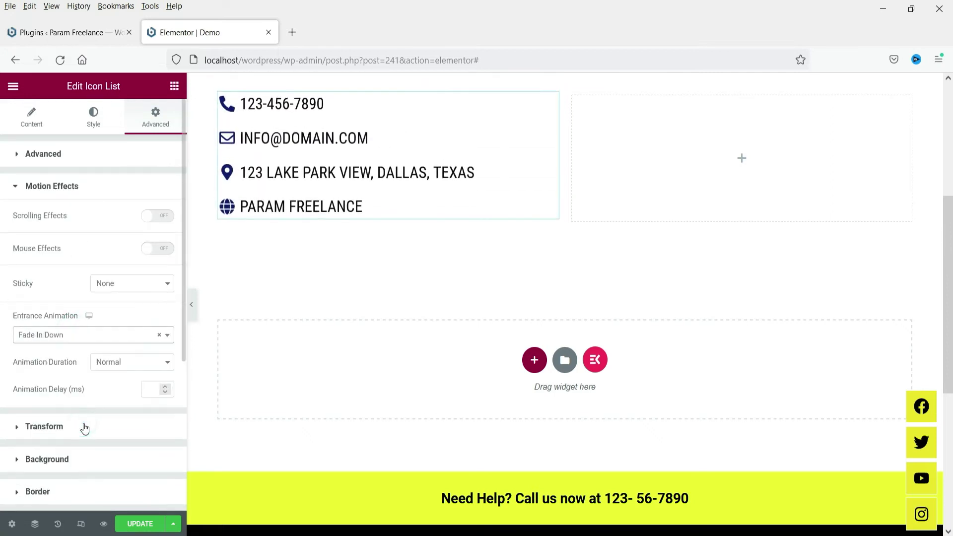
{"action": "left_click", "coordinate": [71, 335]}
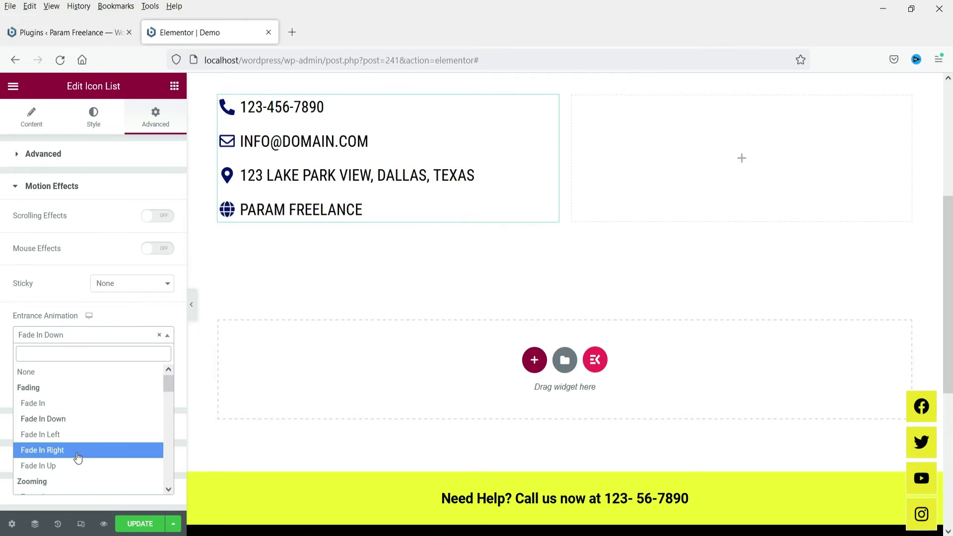
{"action": "left_click", "coordinate": [74, 435]}
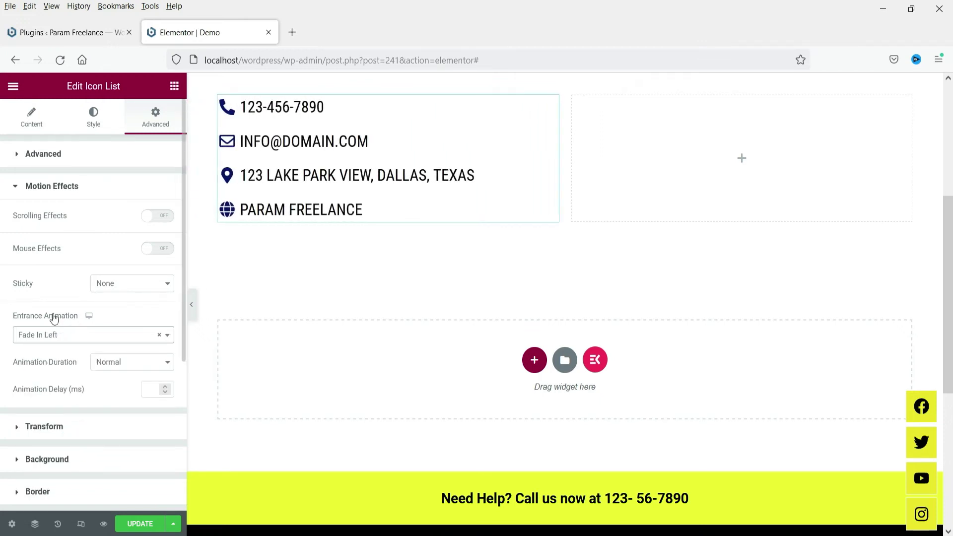
{"action": "left_click", "coordinate": [82, 187]}
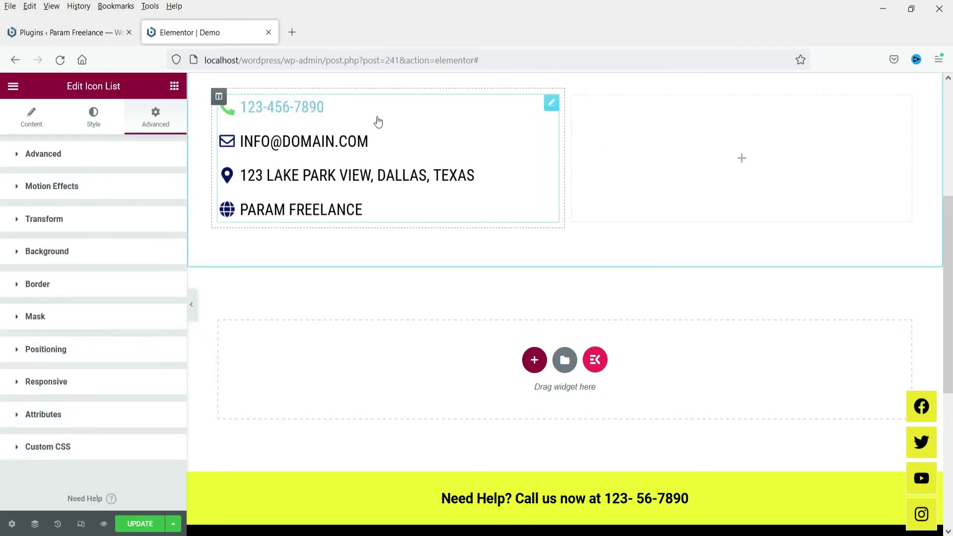
Give the contact column a classic very light pink background.
{"action": "left_click", "coordinate": [220, 99]}
{"action": "left_click", "coordinate": [96, 120]}
{"action": "left_click", "coordinate": [132, 213]}
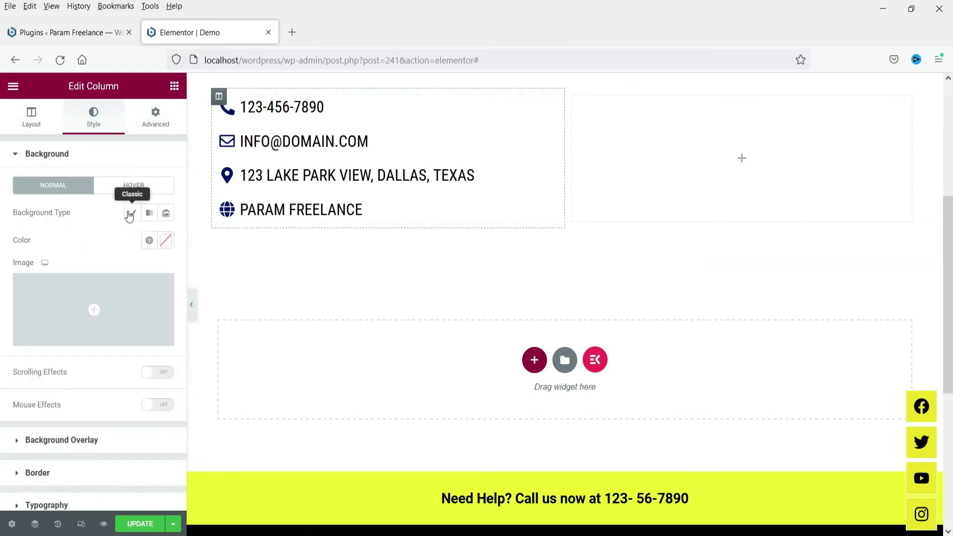
{"action": "left_click", "coordinate": [166, 241]}
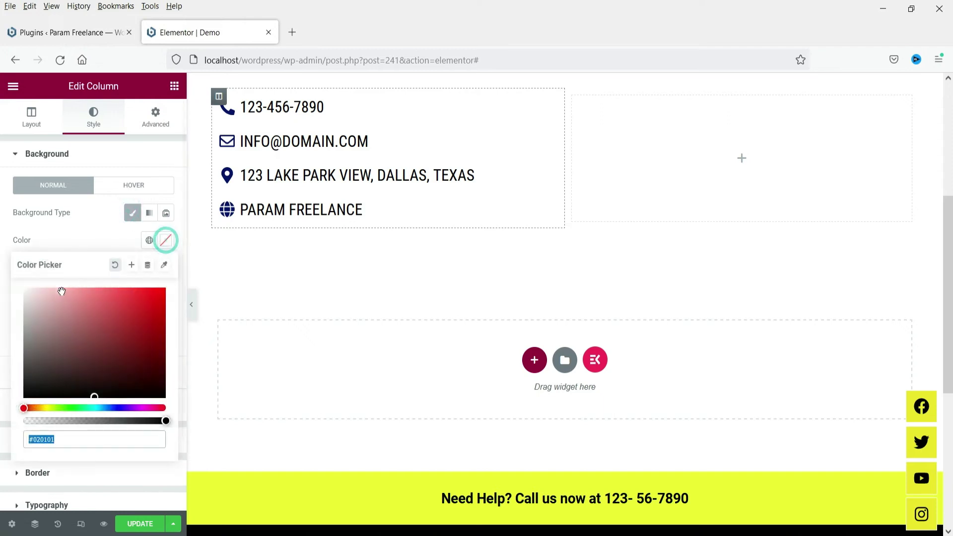
{"action": "left_click", "coordinate": [28, 292]}
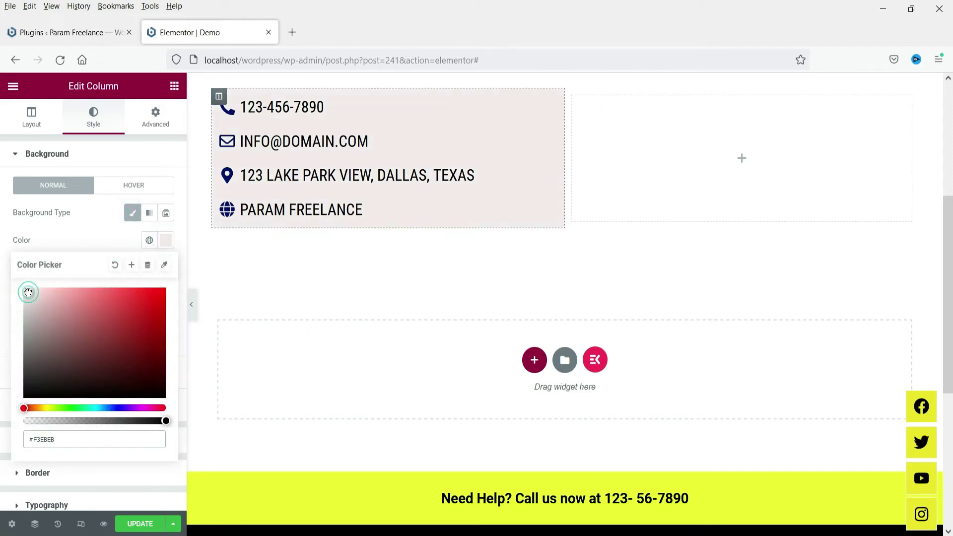
{"action": "left_click", "coordinate": [91, 226]}
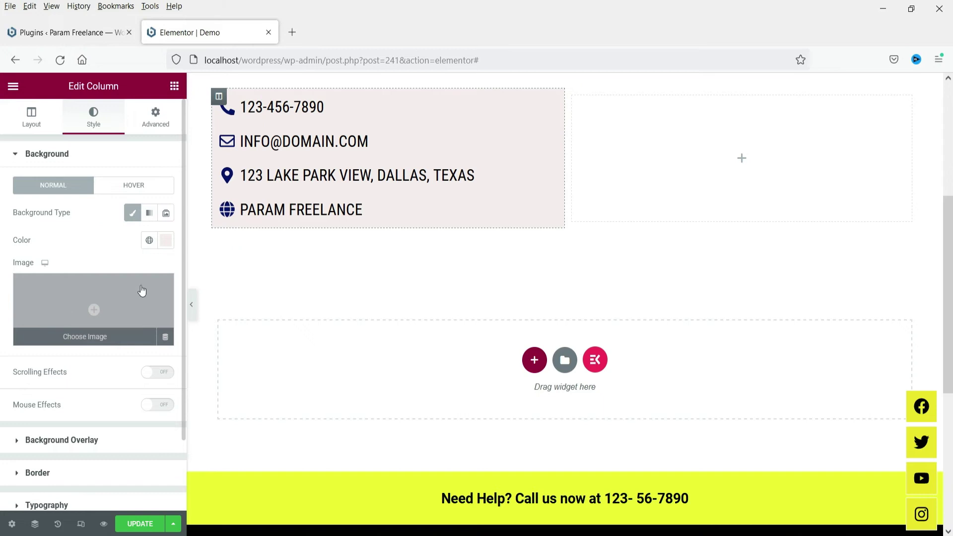
Add a solid 1 px border with 25 px corner radius and preview the card.
{"action": "left_click", "coordinate": [68, 473]}
{"action": "left_click", "coordinate": [125, 278]}
{"action": "left_click", "coordinate": [124, 310]}
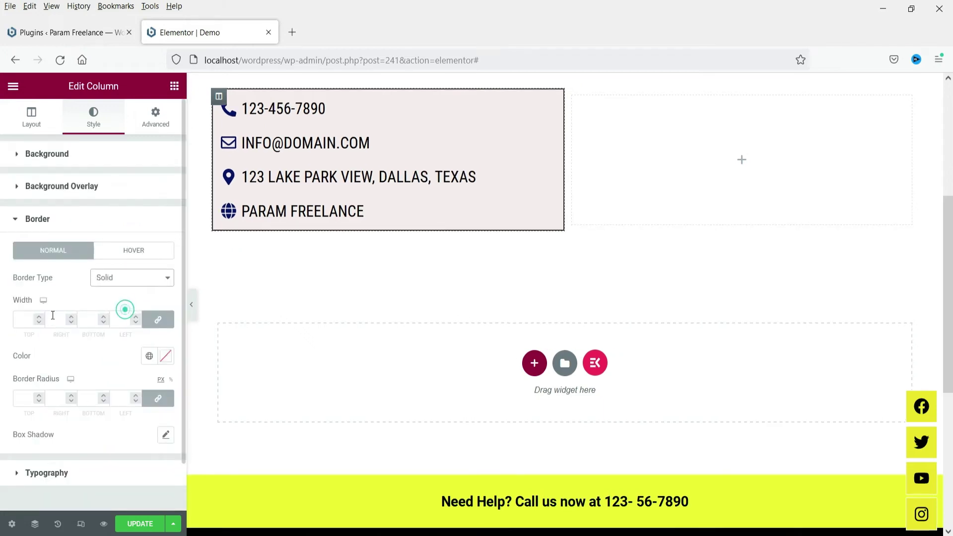
{"action": "left_click", "coordinate": [38, 316]}
{"action": "left_click", "coordinate": [24, 403]}
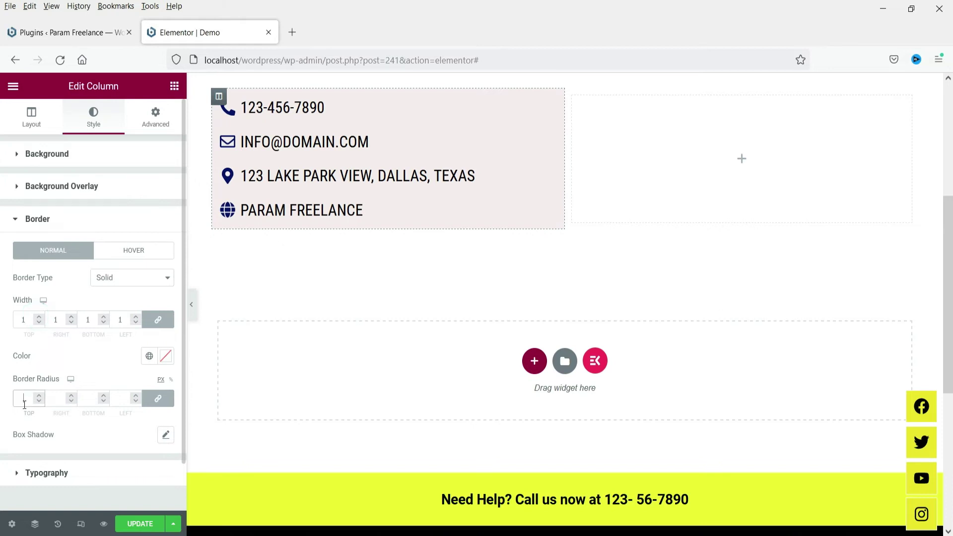
{"action": "type", "text": "25"}
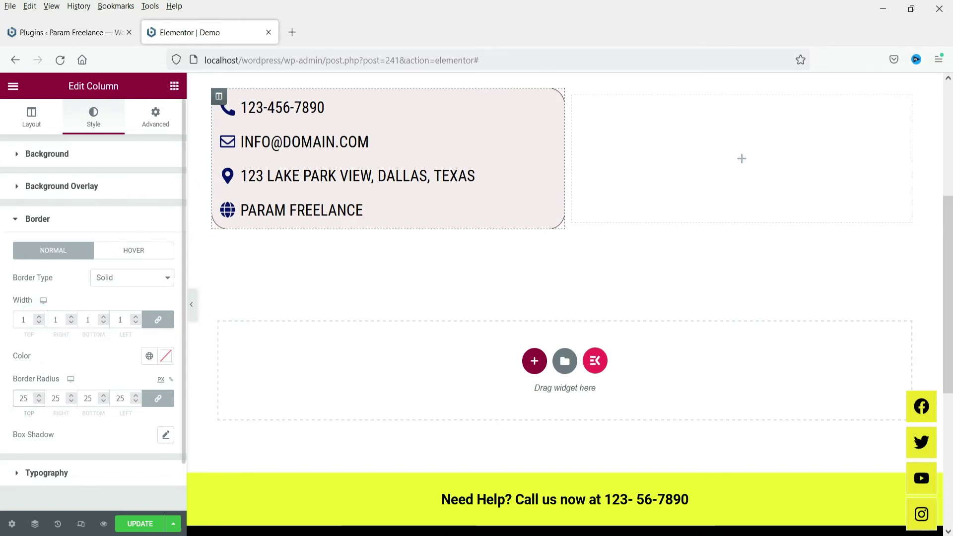
{"action": "left_click", "coordinate": [191, 305]}
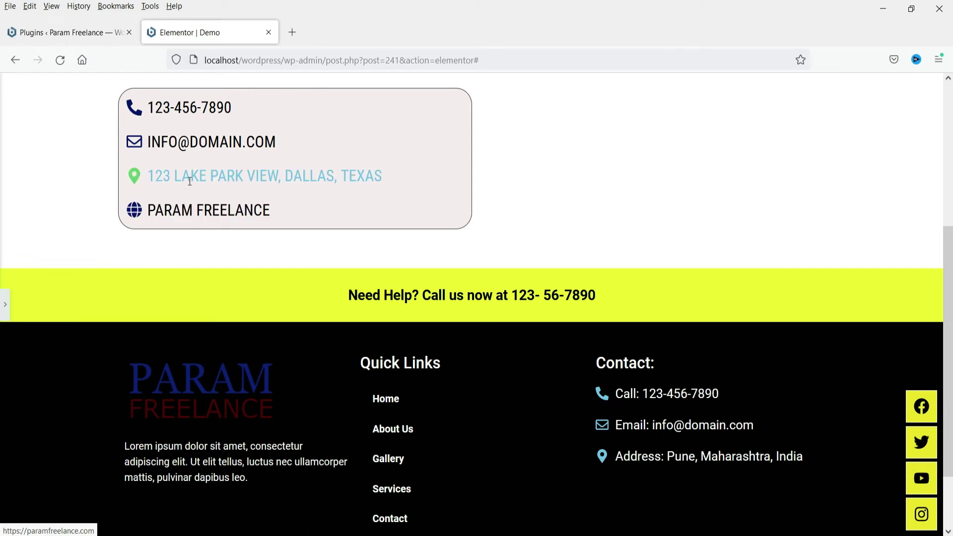
{"action": "left_click", "coordinate": [5, 304]}
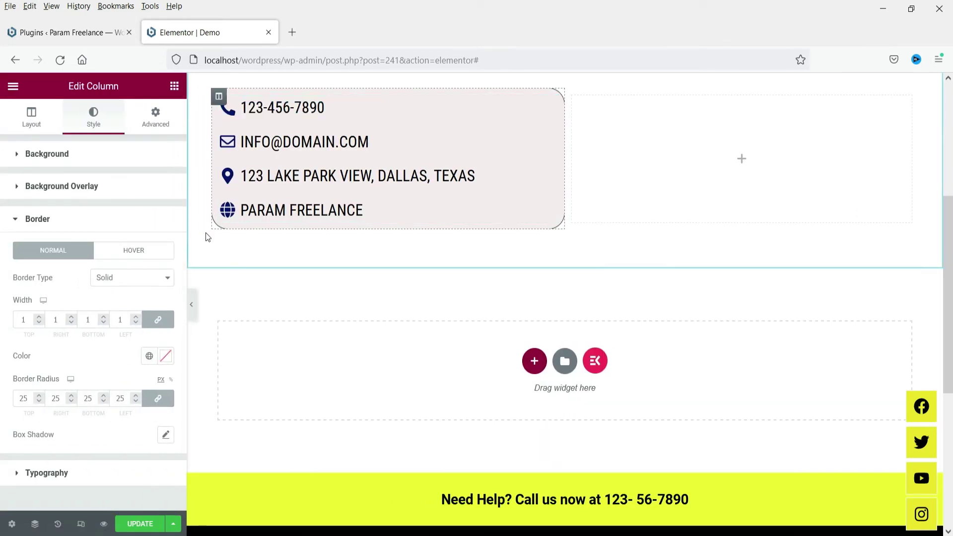
Set the contact column's padding to 25 px on all sides and preview the card.
{"action": "left_click", "coordinate": [155, 118]}
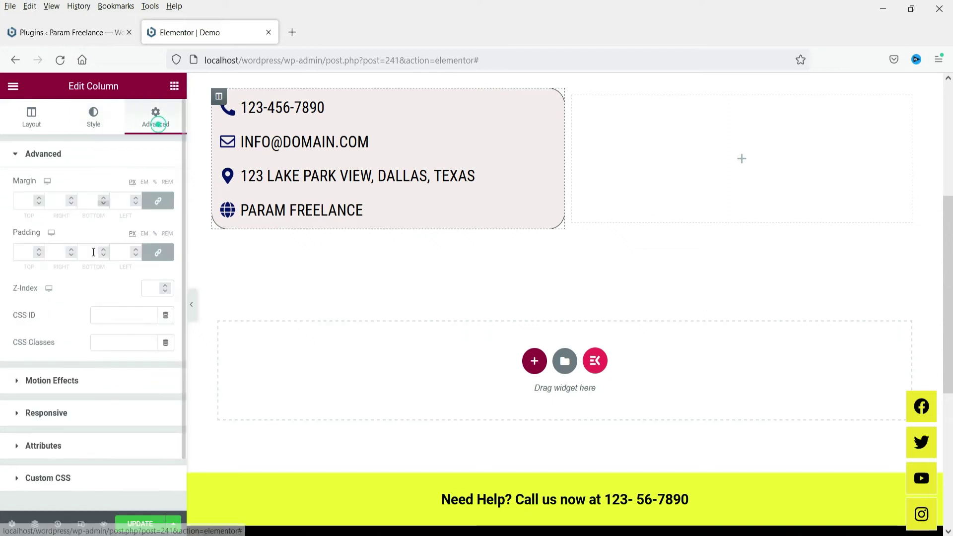
{"action": "type", "text": "25"}
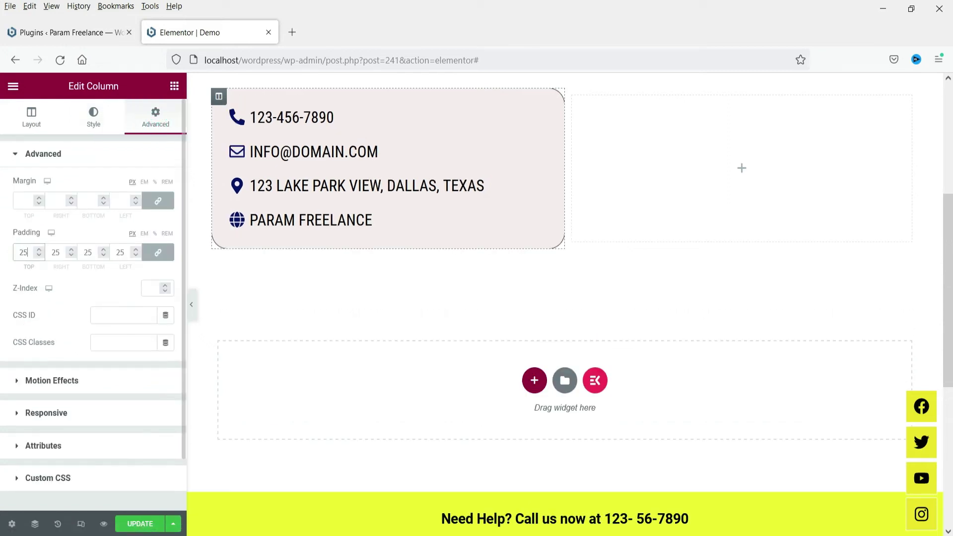
{"action": "left_click", "coordinate": [191, 304]}
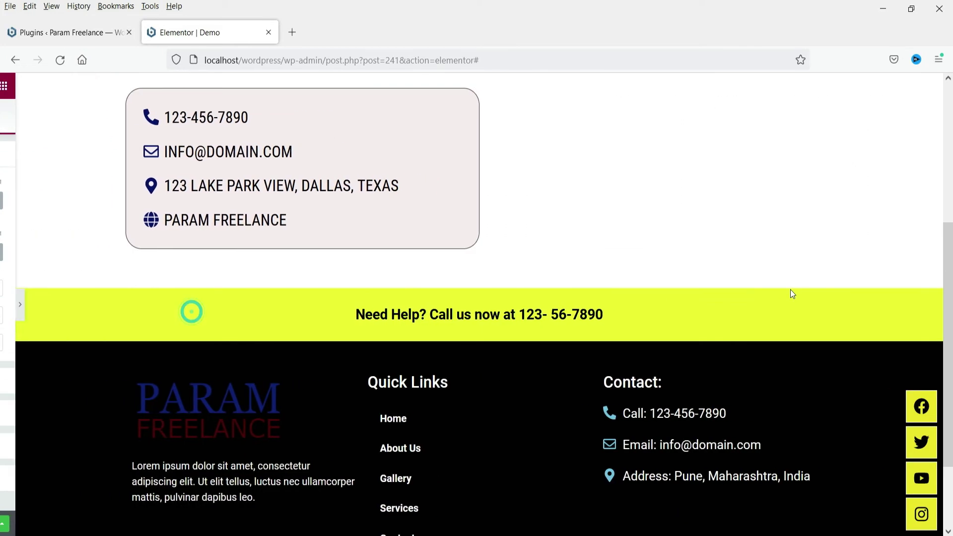
{"action": "left_click", "coordinate": [5, 305]}
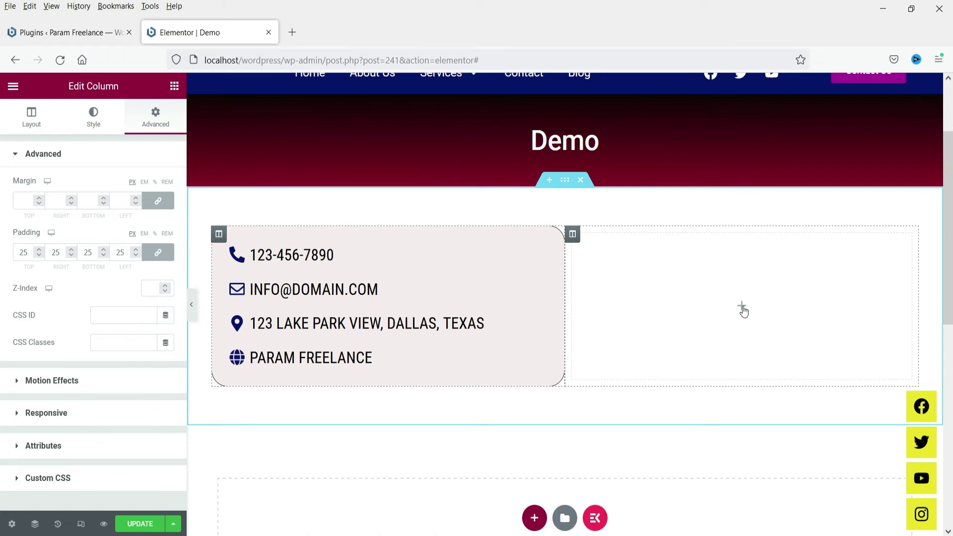
Search widgets for 'icon' and drop an Icon List into the empty right column.
{"action": "left_click", "coordinate": [743, 309]}
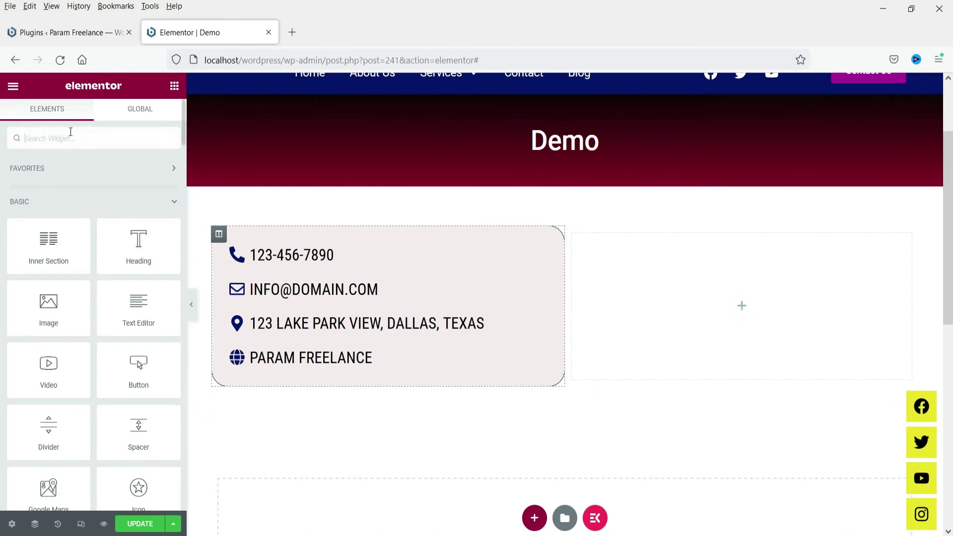
{"action": "type", "text": "icon"}
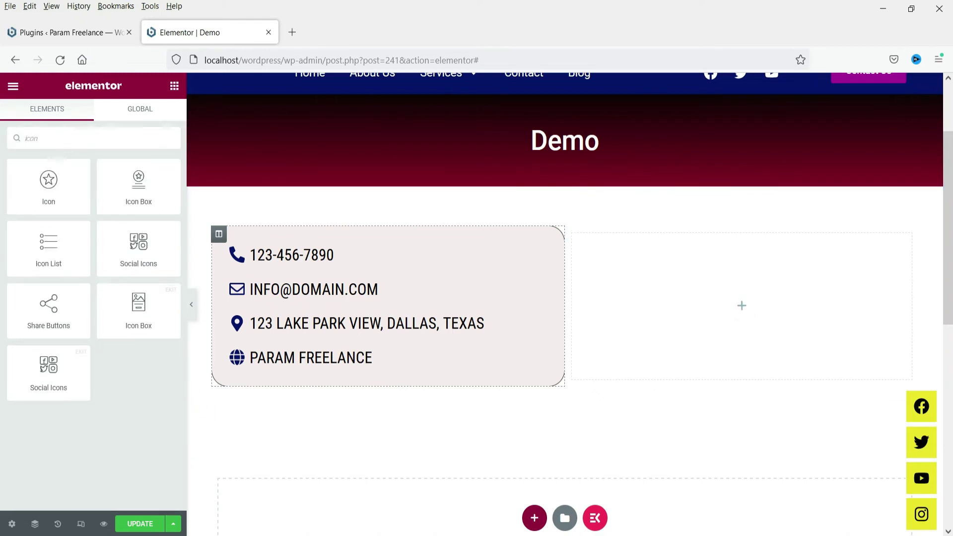
{"action": "left_click_drag", "start_coordinate": [48, 245], "coordinate": [701, 312]}
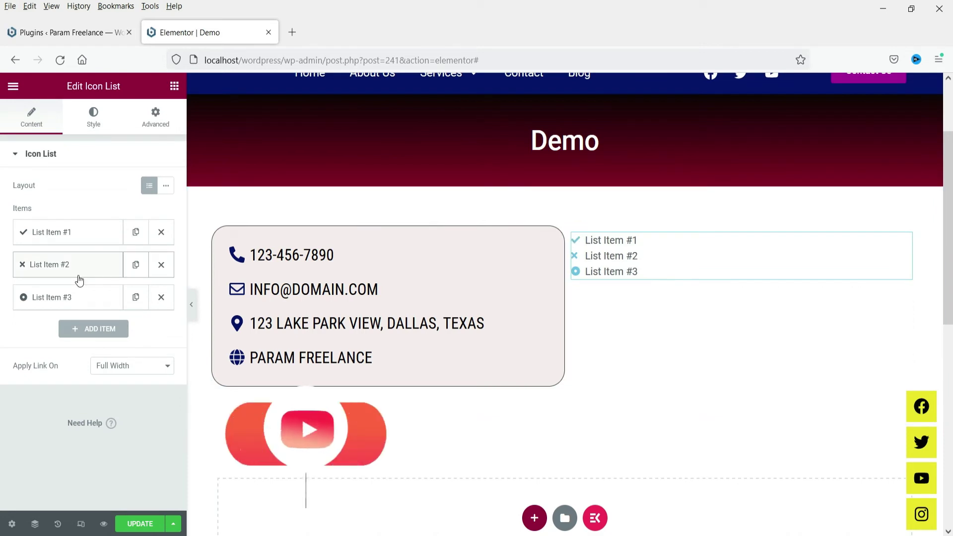
Delete two default items and rename the first to Website Design Services.
{"action": "left_click", "coordinate": [161, 265]}
{"action": "left_click", "coordinate": [161, 264]}
{"action": "left_click", "coordinate": [42, 232]}
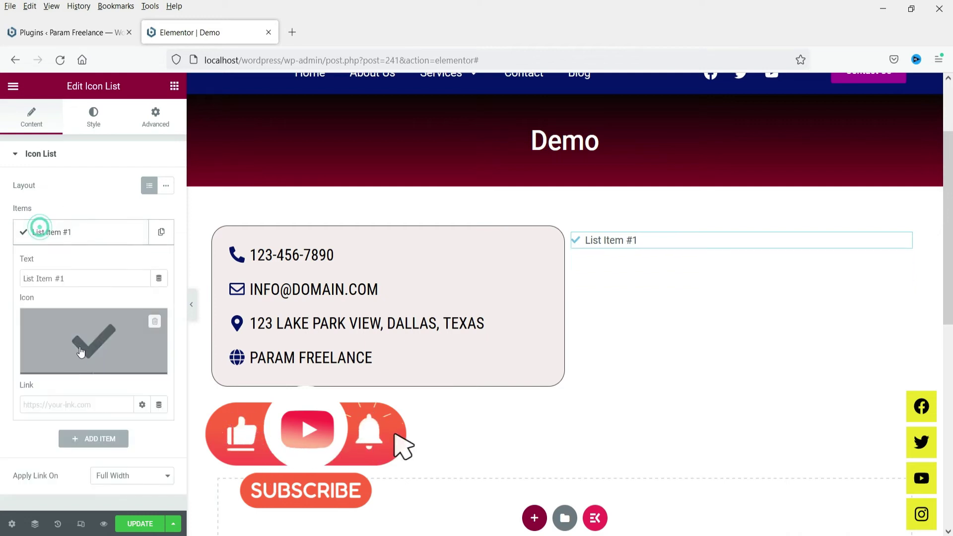
{"action": "triple_click", "coordinate": [85, 278]}
{"action": "type", "text": "Website Design Services"}
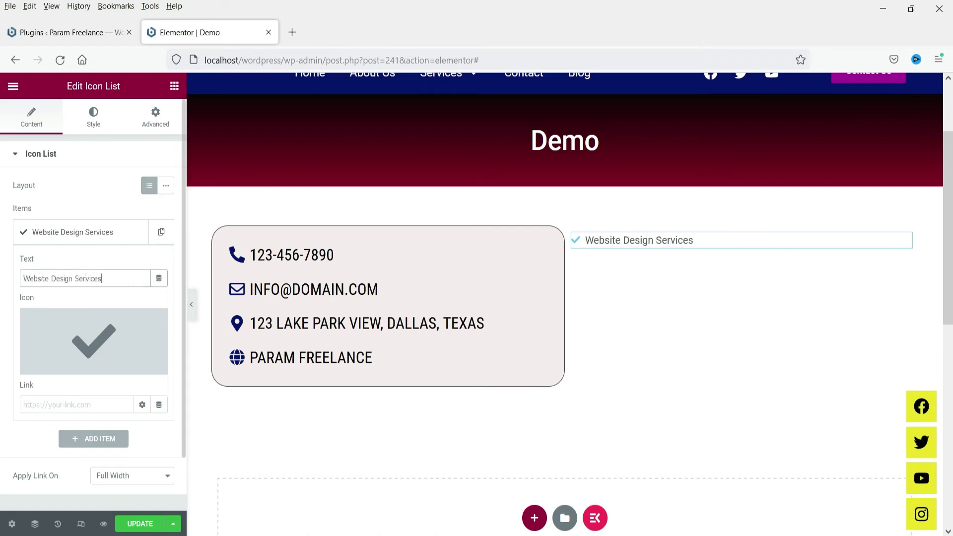
{"action": "left_click", "coordinate": [31, 241]}
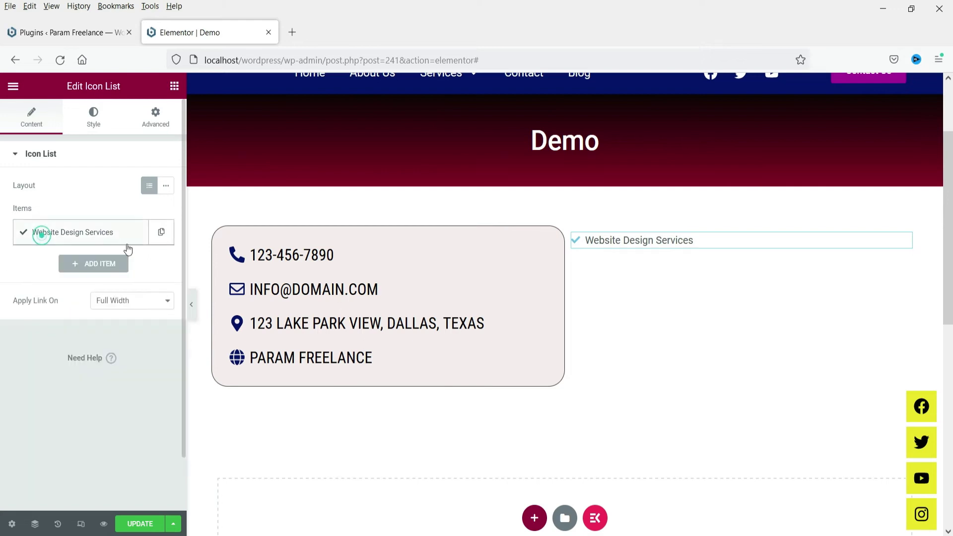
Duplicate items to add SEO, Video Creation and E-Commerce.
{"action": "left_click", "coordinate": [159, 232]}
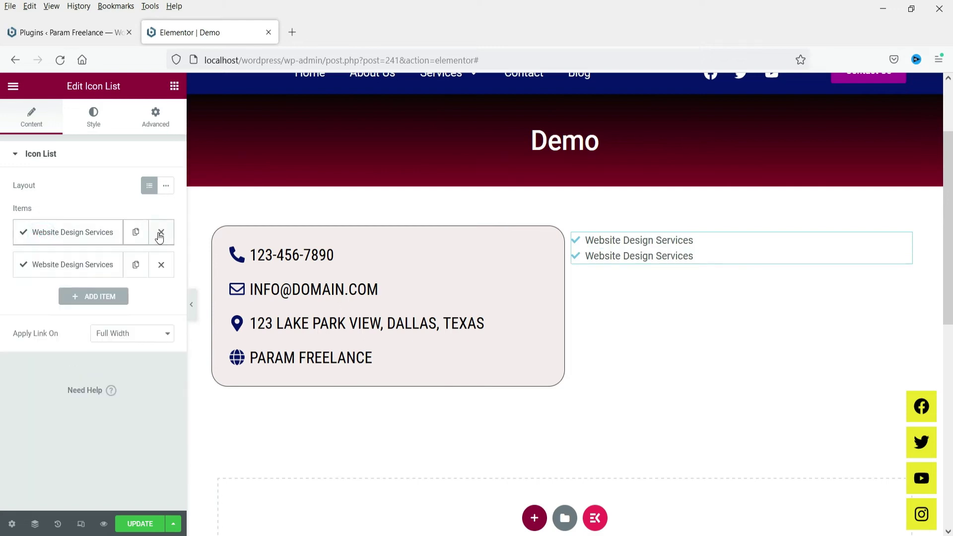
{"action": "left_click", "coordinate": [94, 264]}
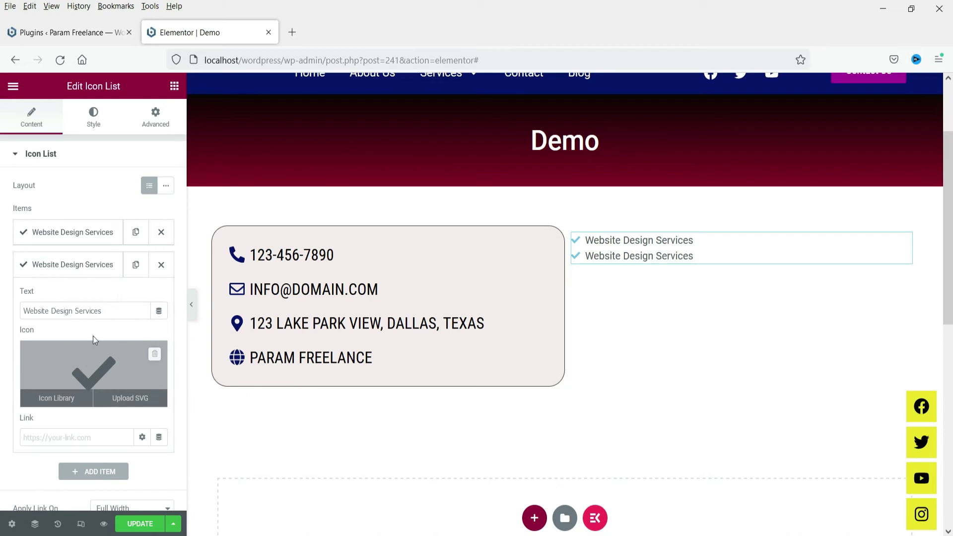
{"action": "triple_click", "coordinate": [121, 311]}
{"action": "type", "text": "SEO"}
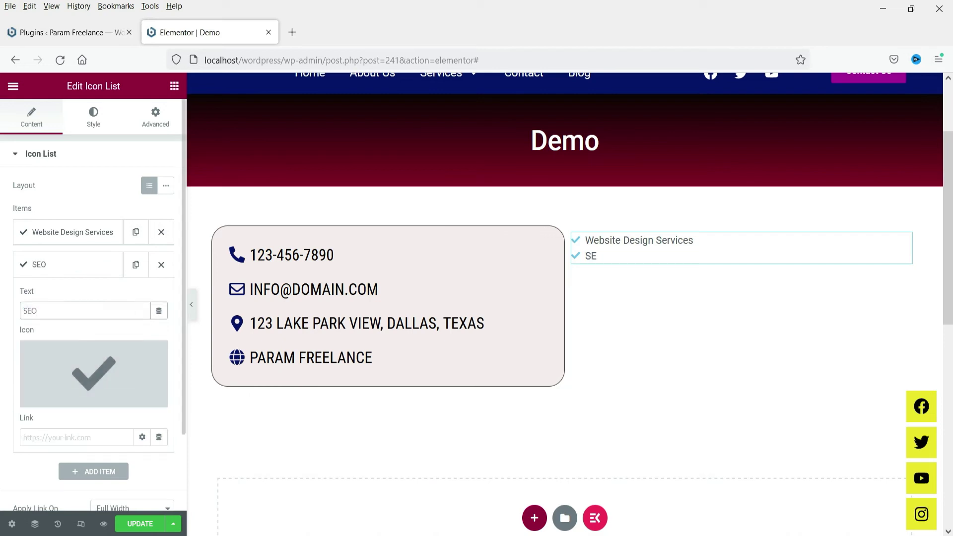
{"action": "left_click", "coordinate": [39, 273]}
{"action": "left_click", "coordinate": [136, 264]}
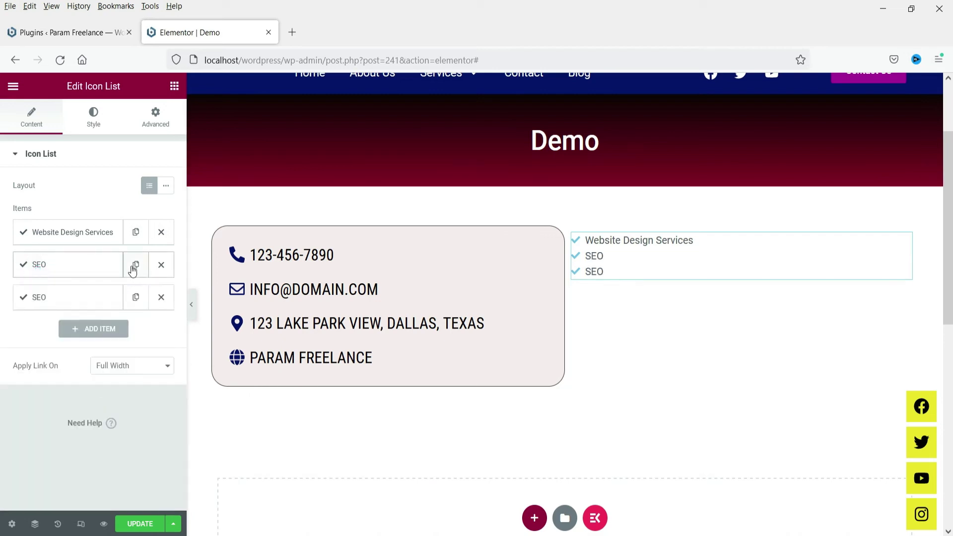
{"action": "triple_click", "coordinate": [70, 342]}
{"action": "type", "text": "Video Creation"}
{"action": "left_click", "coordinate": [69, 297]}
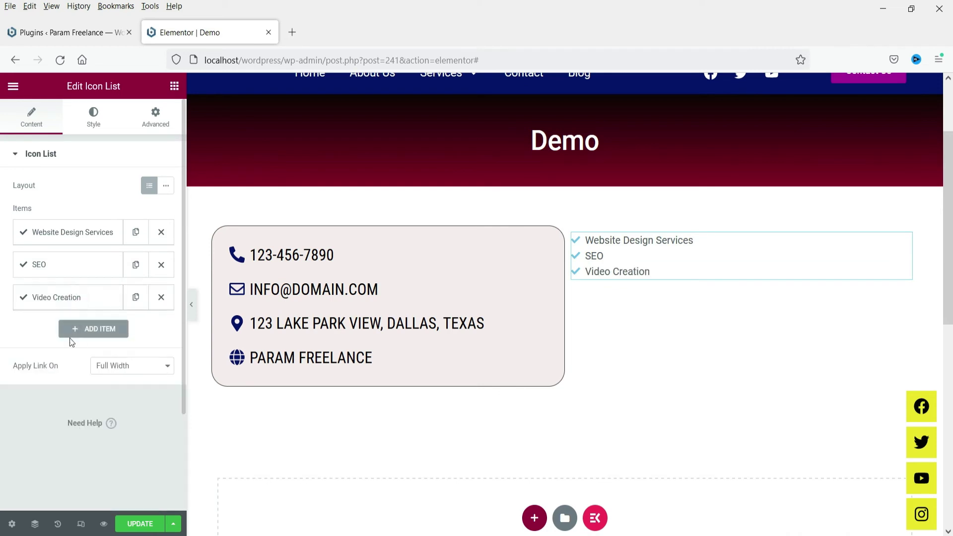
{"action": "left_click", "coordinate": [136, 297]}
{"action": "triple_click", "coordinate": [93, 375]}
{"action": "type", "text": "E-Commerce"}
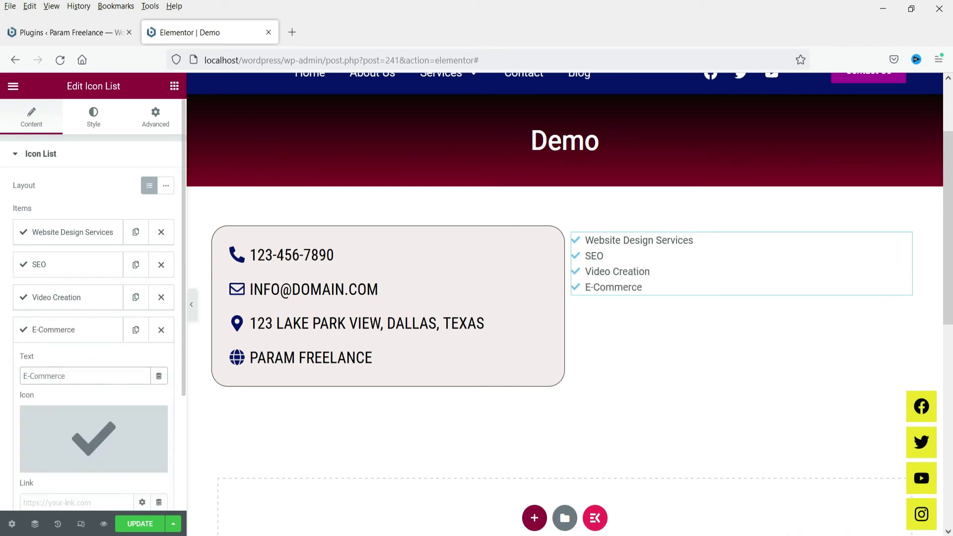
{"action": "left_click", "coordinate": [50, 329]}
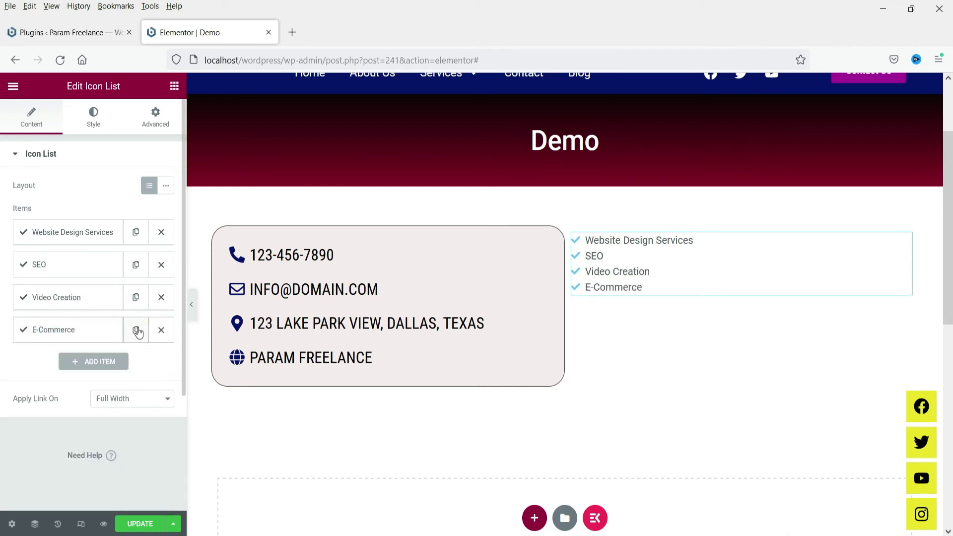
Add a fifth item named Contact, correcting its capitalisation, and check its link field.
{"action": "left_click", "coordinate": [137, 331]}
{"action": "left_click", "coordinate": [64, 361]}
{"action": "triple_click", "coordinate": [74, 409]}
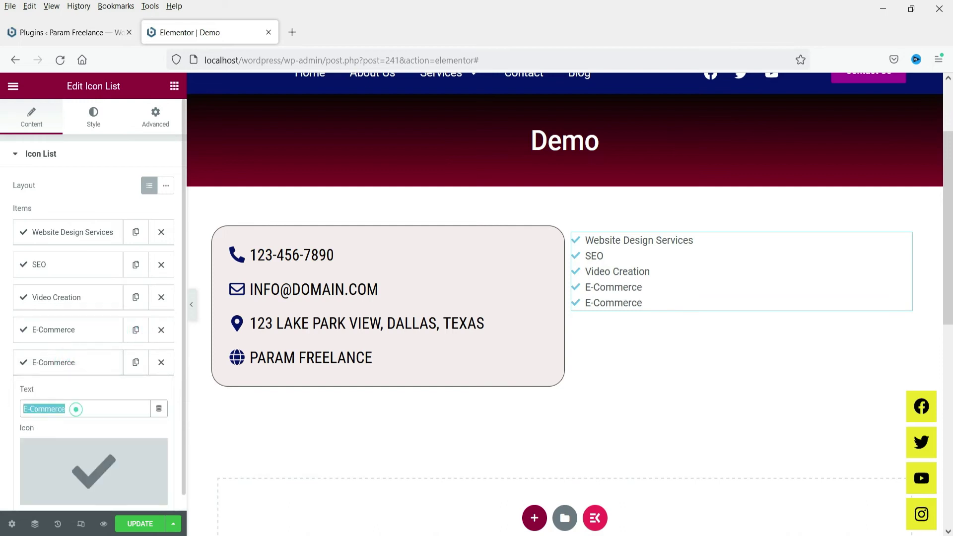
{"action": "type", "text": "COntact"}
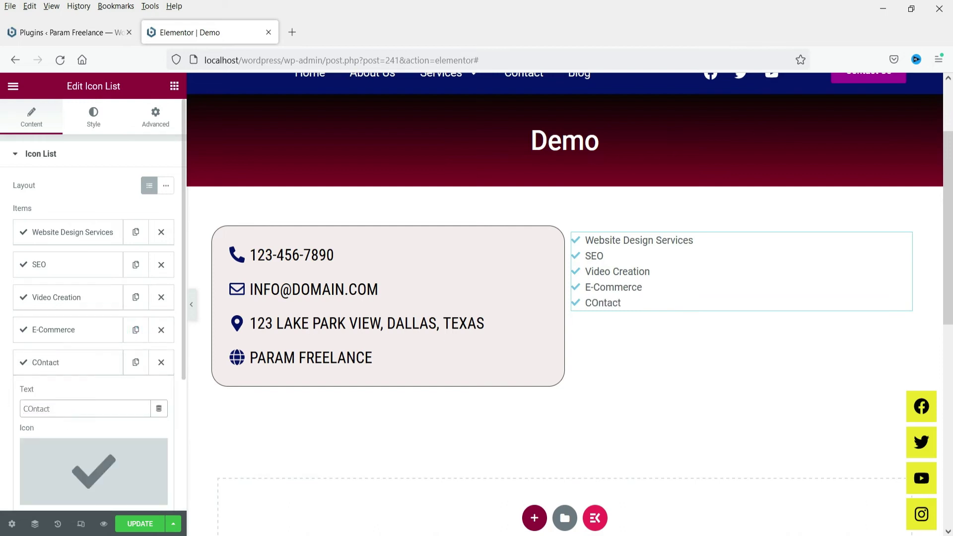
{"action": "key", "text": "BackSpace"}
{"action": "key", "text": "BackSpace"}
{"action": "key", "text": "BackSpace"}
{"action": "key", "text": "BackSpace"}
{"action": "key", "text": "BackSpace"}
{"action": "key", "text": "BackSpace"}
{"action": "type", "text": "ontact"}
{"action": "left_click", "coordinate": [81, 362]}
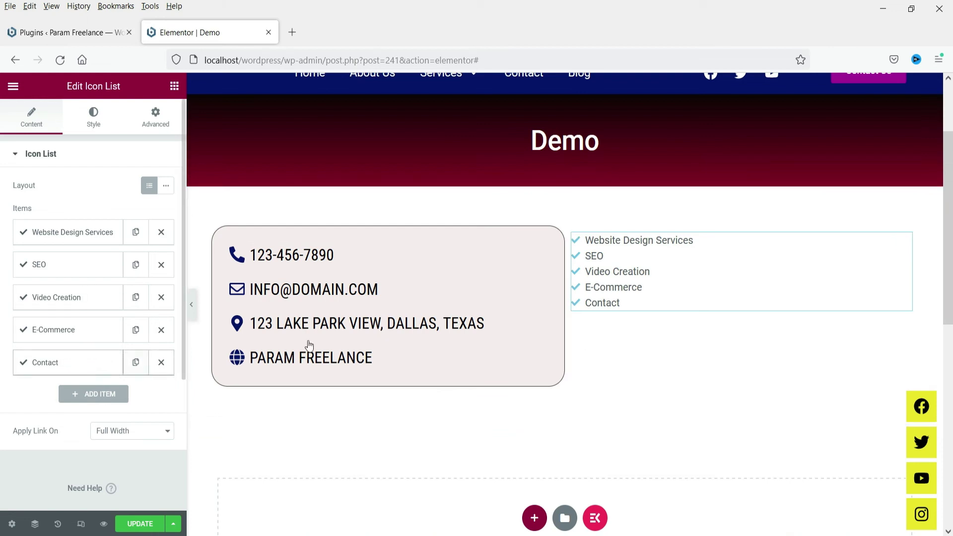
{"action": "left_click", "coordinate": [53, 366]}
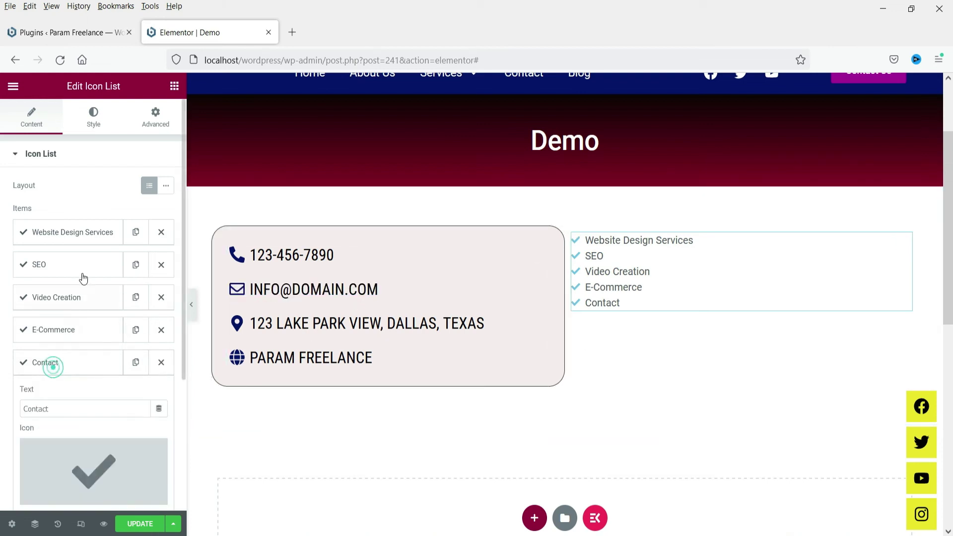
{"action": "scroll", "coordinate": [83, 278], "scroll_direction": "down", "scroll_amount": 4}
{"action": "left_click", "coordinate": [39, 343]}
{"action": "left_click", "coordinate": [39, 343]}
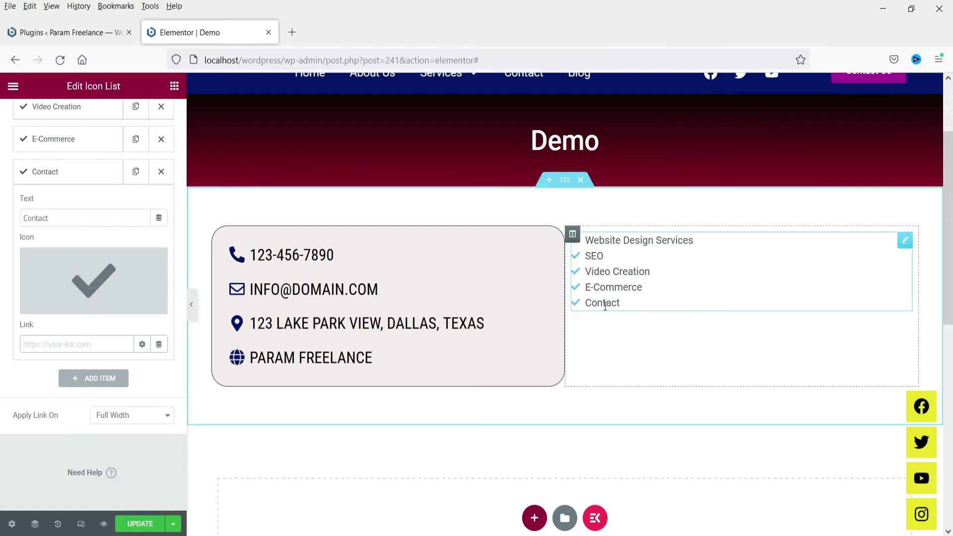
{"action": "left_click", "coordinate": [80, 161]}
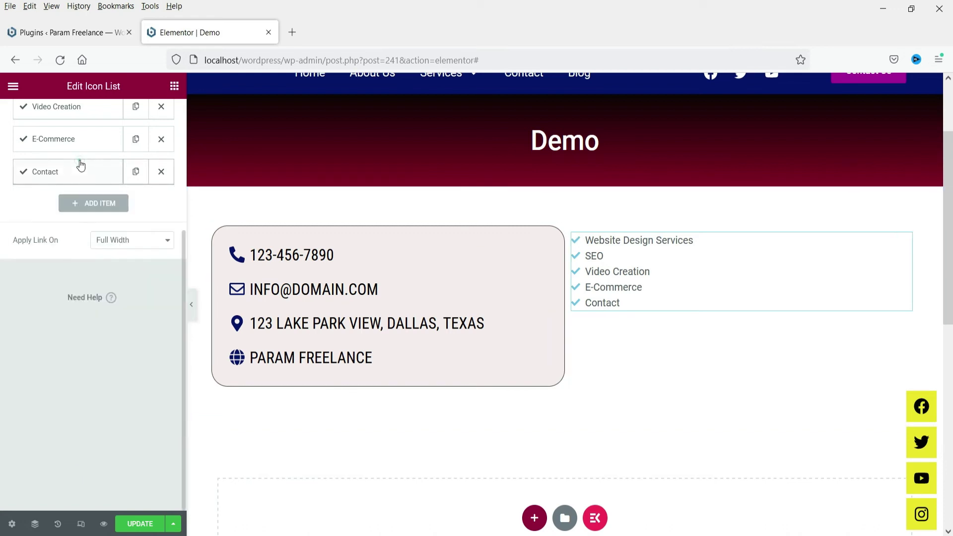
{"action": "scroll", "coordinate": [91, 247], "scroll_direction": "up", "scroll_amount": 3}
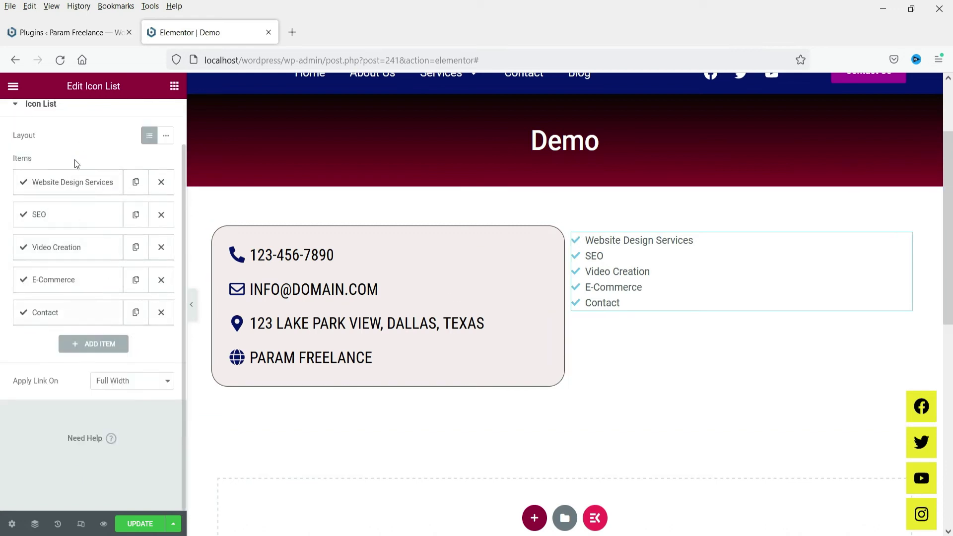
{"action": "scroll", "coordinate": [76, 164], "scroll_direction": "up", "scroll_amount": 1}
Set the space between list items to 15.
{"action": "left_click", "coordinate": [94, 118]}
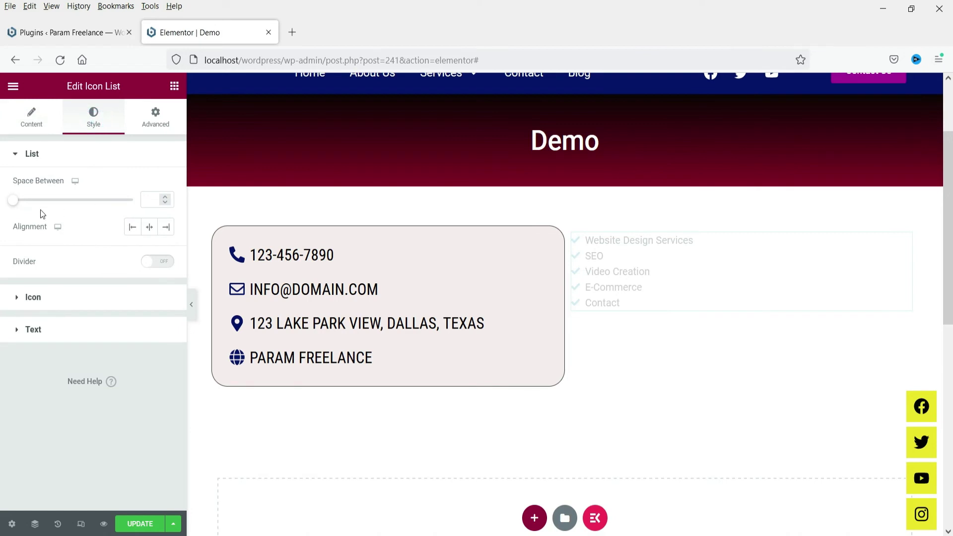
{"action": "left_click", "coordinate": [151, 196]}
{"action": "type", "text": "15"}
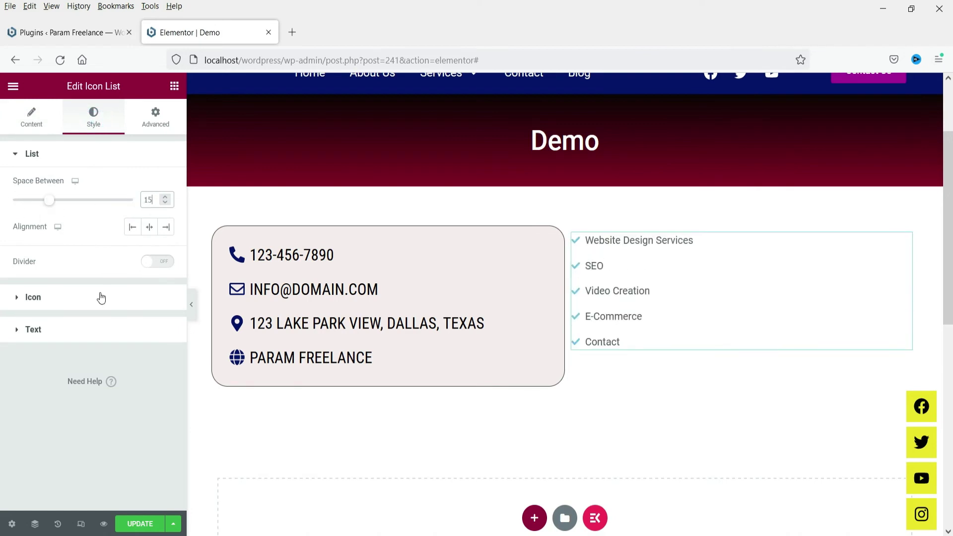
Make the services list's check icons dark blue from Global Colors.
{"action": "left_click", "coordinate": [19, 300]}
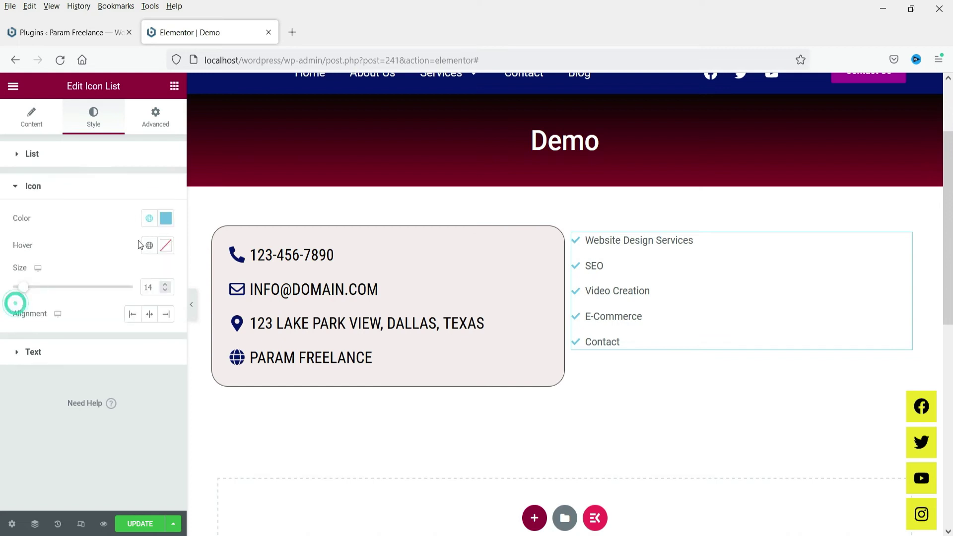
{"action": "left_click", "coordinate": [149, 218]}
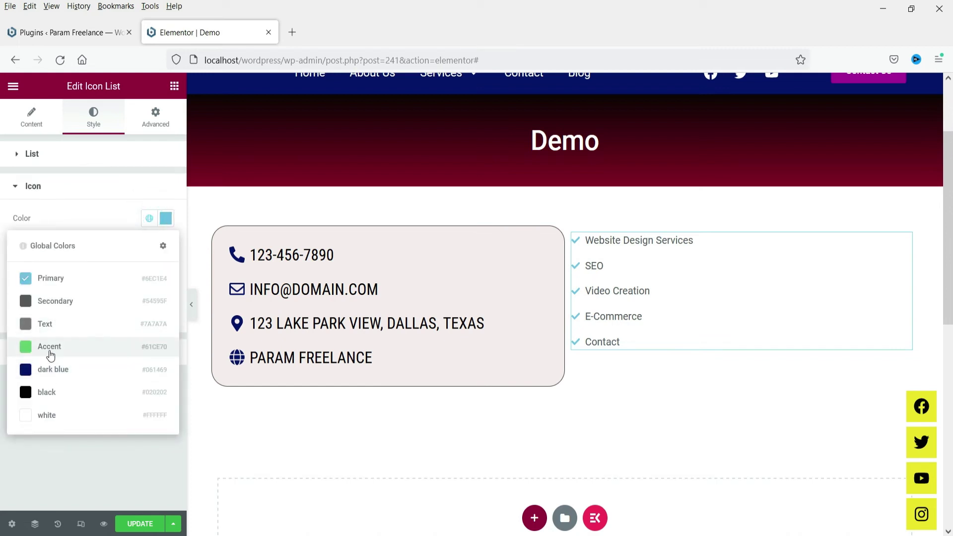
{"action": "left_click", "coordinate": [47, 370]}
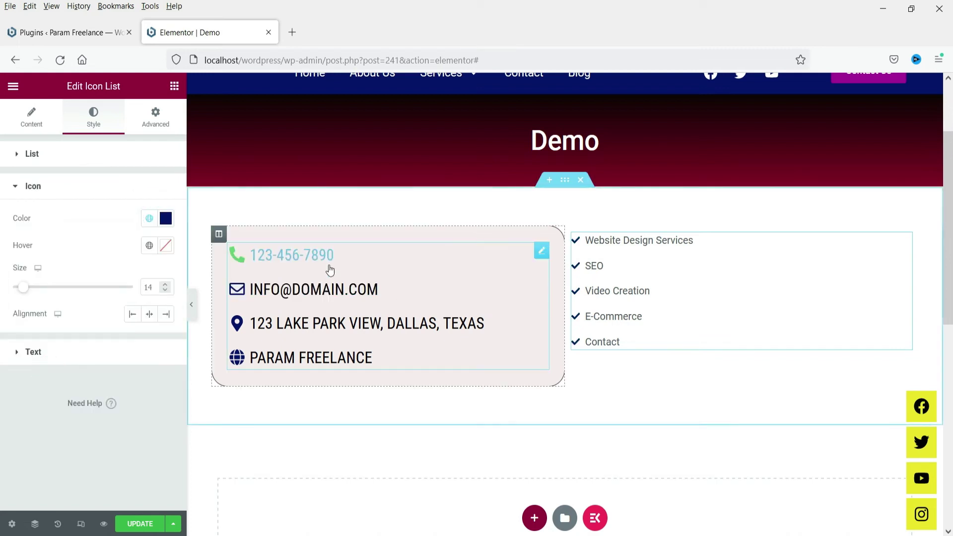
Copy the contact Icon List widget.
{"action": "left_click", "coordinate": [540, 252]}
{"action": "right_click", "coordinate": [541, 257]}
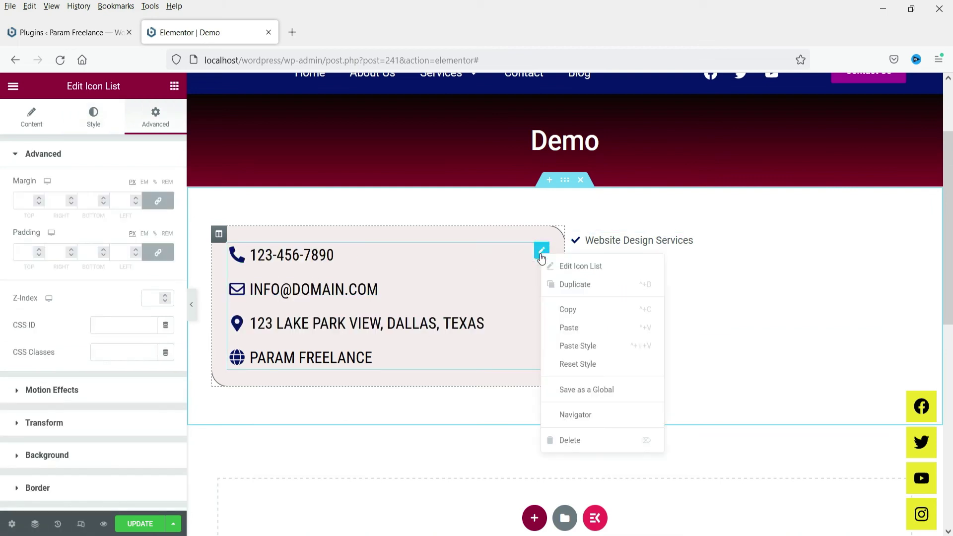
{"action": "left_click", "coordinate": [586, 310]}
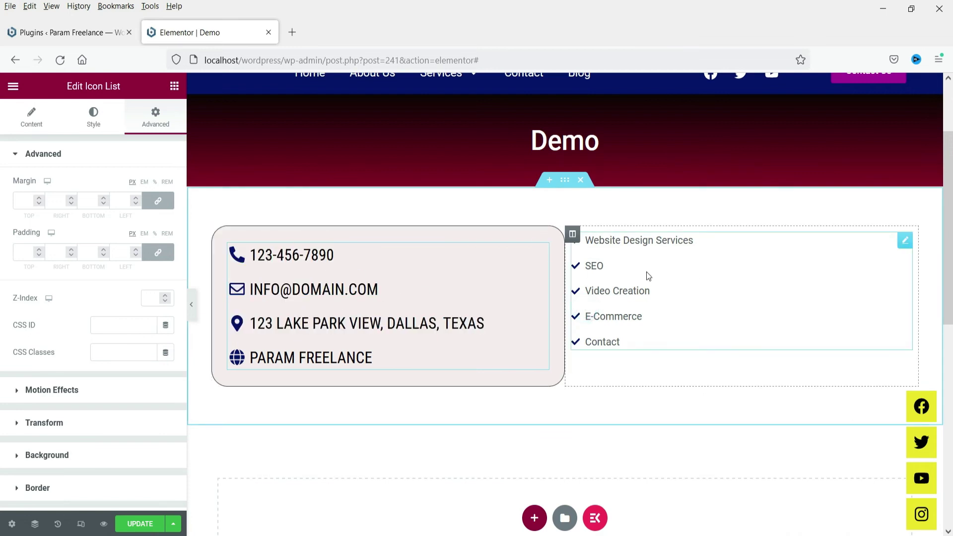
Paste the contact list's style onto the services Icon List.
{"action": "left_click", "coordinate": [899, 246]}
{"action": "right_click", "coordinate": [895, 245]}
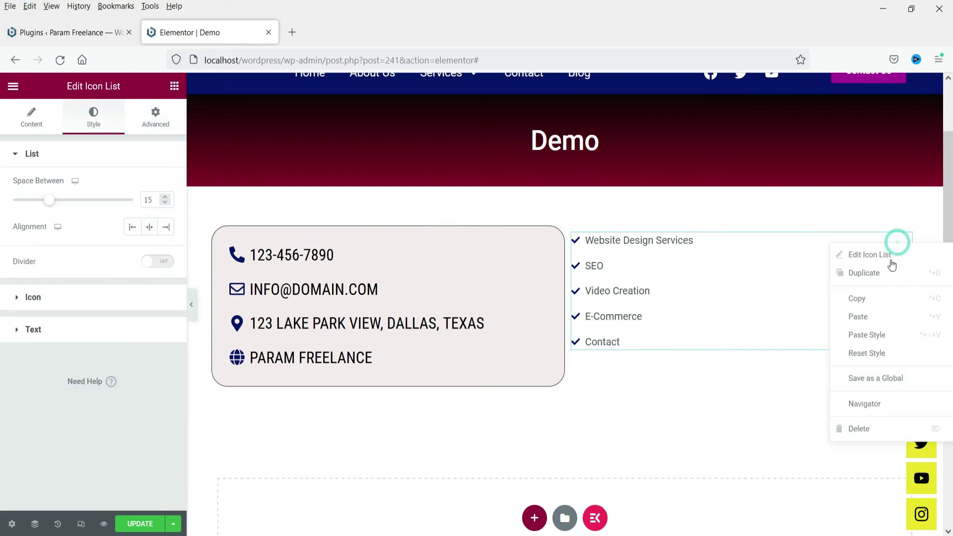
{"action": "left_click", "coordinate": [896, 335]}
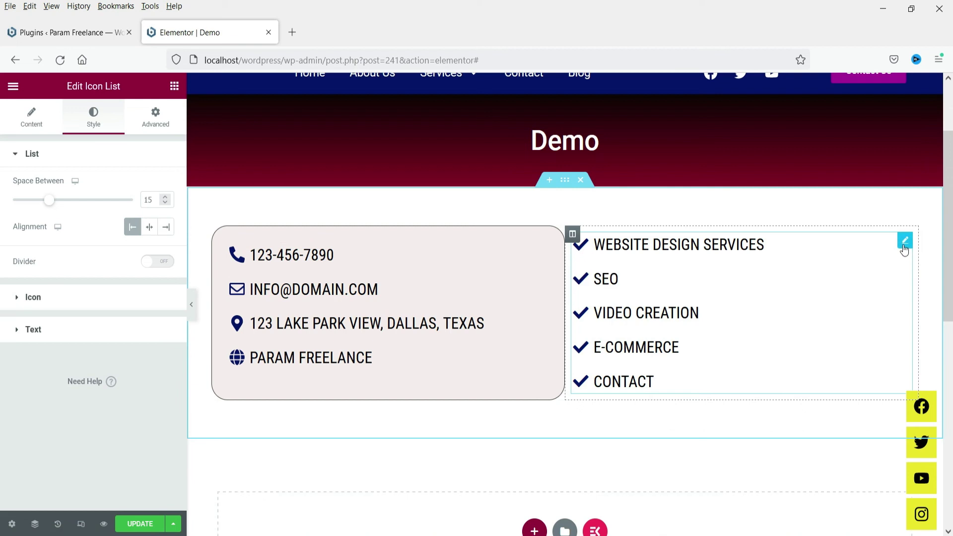
Set the services list's entrance animation to Fade In Right.
{"action": "left_click", "coordinate": [166, 126]}
{"action": "left_click", "coordinate": [95, 391]}
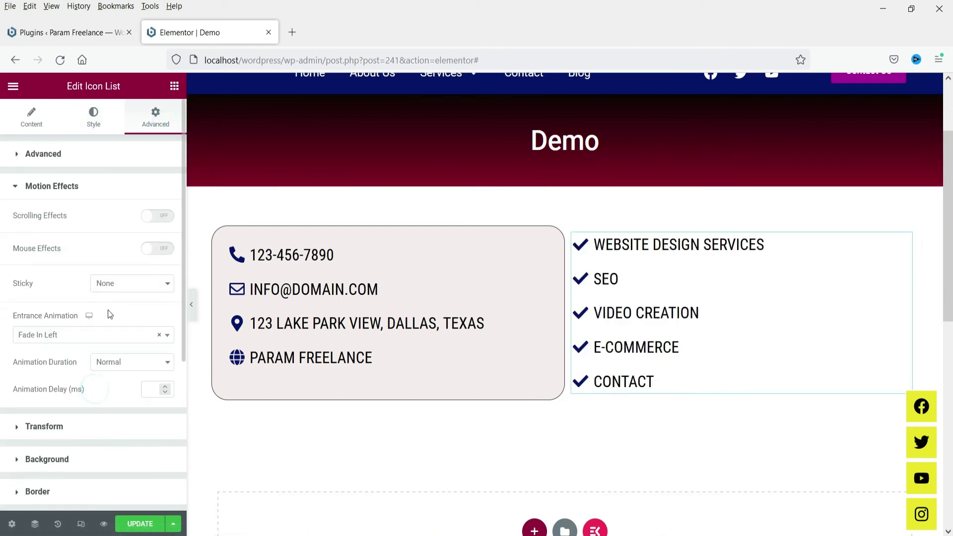
{"action": "left_click", "coordinate": [96, 337]}
{"action": "left_click", "coordinate": [94, 449]}
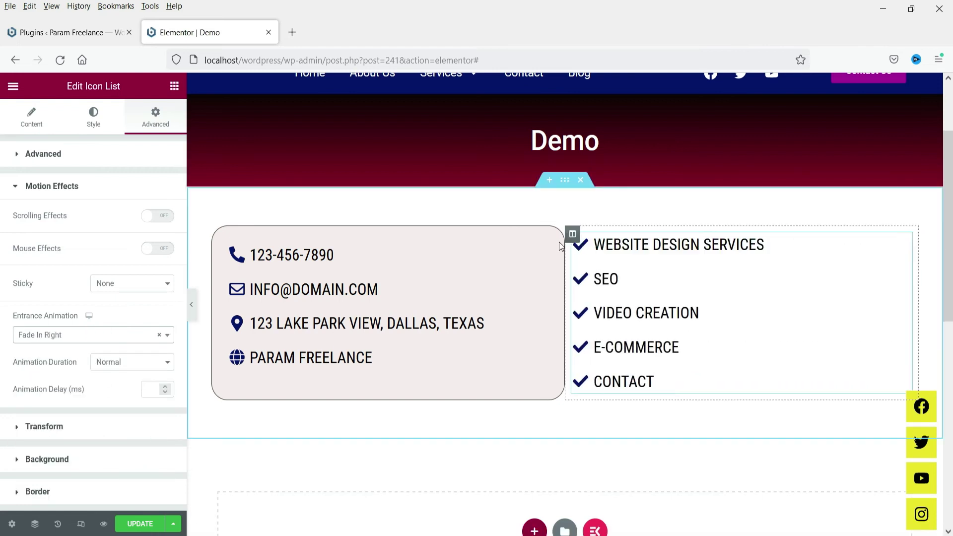
Copy the contact card column and paste its style onto the services column.
{"action": "left_click", "coordinate": [220, 235]}
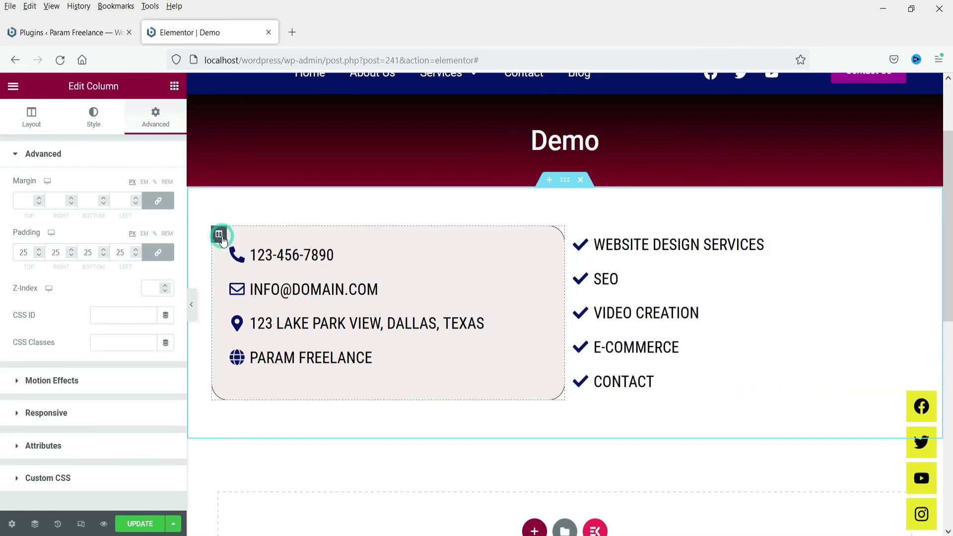
{"action": "right_click", "coordinate": [222, 239]}
{"action": "left_click", "coordinate": [291, 321]}
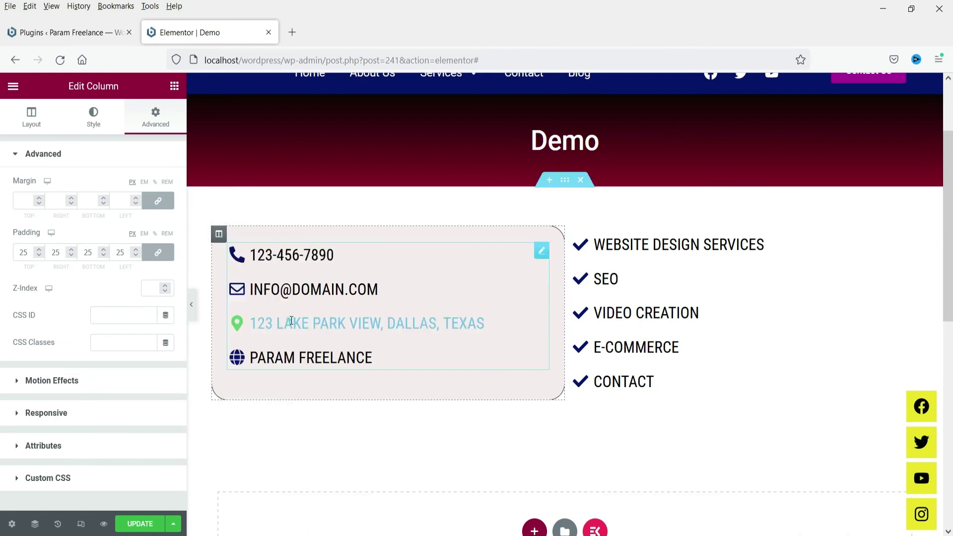
{"action": "left_click", "coordinate": [574, 237]}
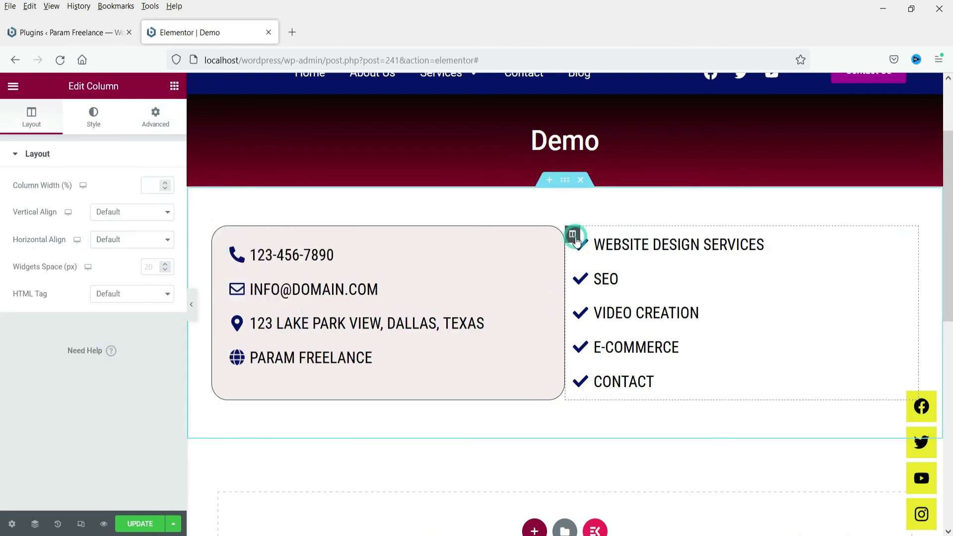
{"action": "right_click", "coordinate": [576, 240]}
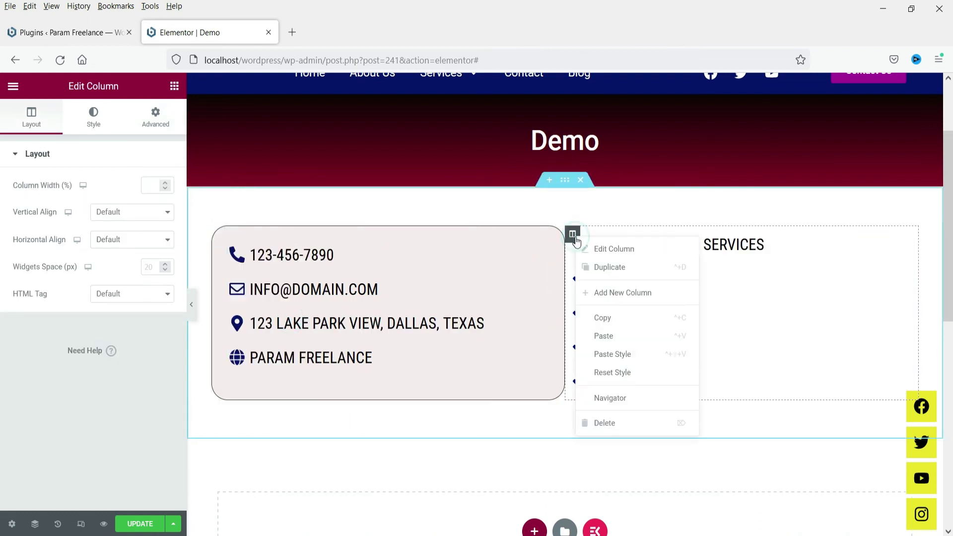
{"action": "left_click", "coordinate": [645, 359]}
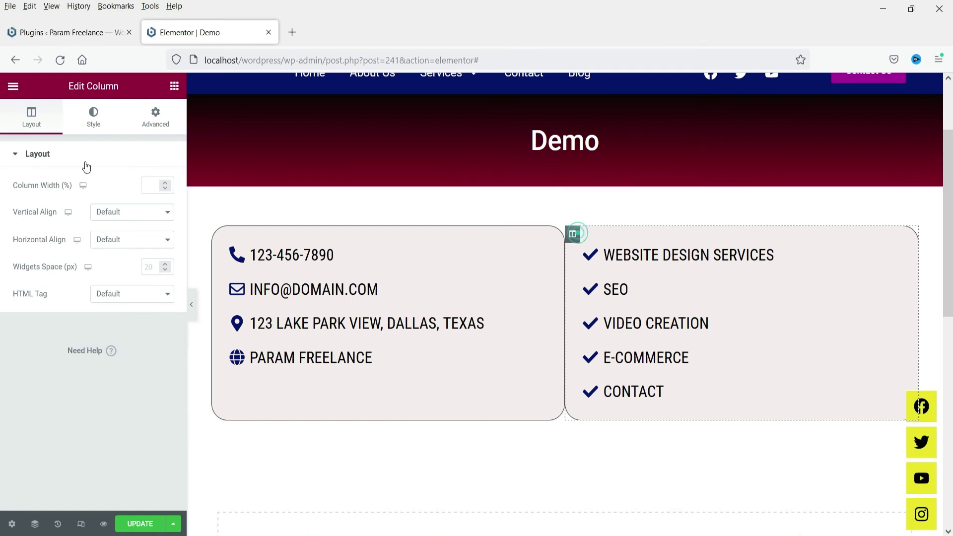
Set 10 px margins on both columns and hide the panel to preview the page.
{"action": "left_click", "coordinate": [148, 120]}
{"action": "type", "text": "10"}
{"action": "left_click", "coordinate": [218, 233]}
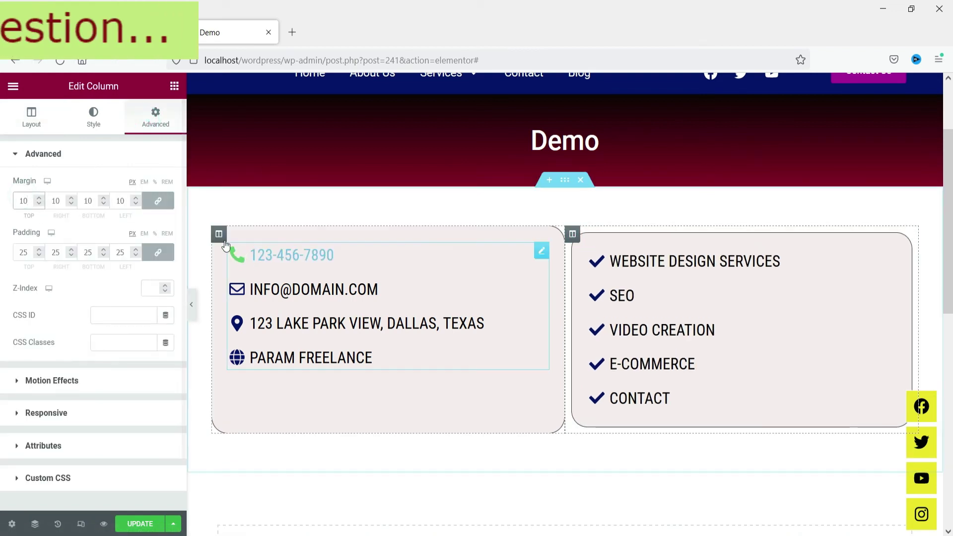
{"action": "left_click", "coordinate": [27, 201]}
{"action": "type", "text": "10"}
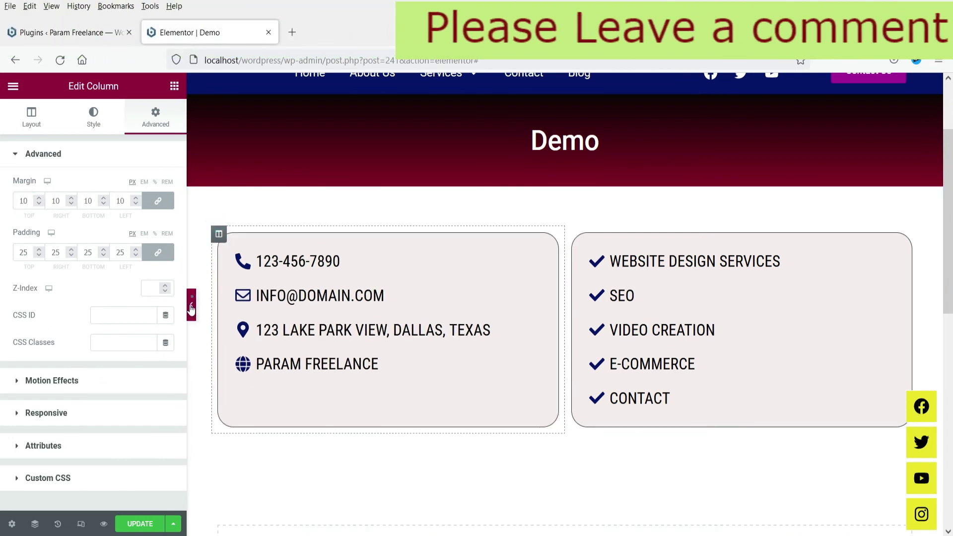
{"action": "left_click", "coordinate": [192, 298]}
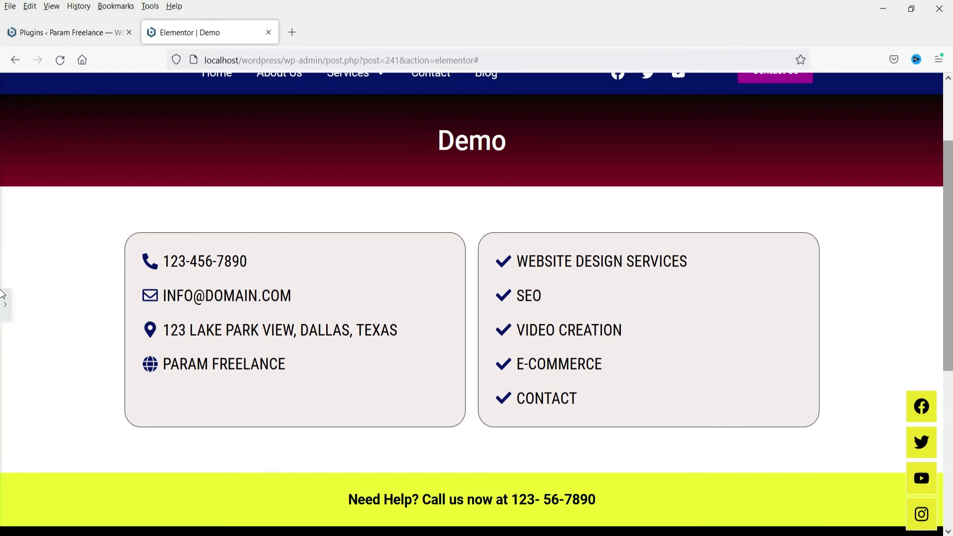
Set the services column's background colour to the pale yellow-green #F5F6EE.
{"action": "left_click", "coordinate": [5, 303]}
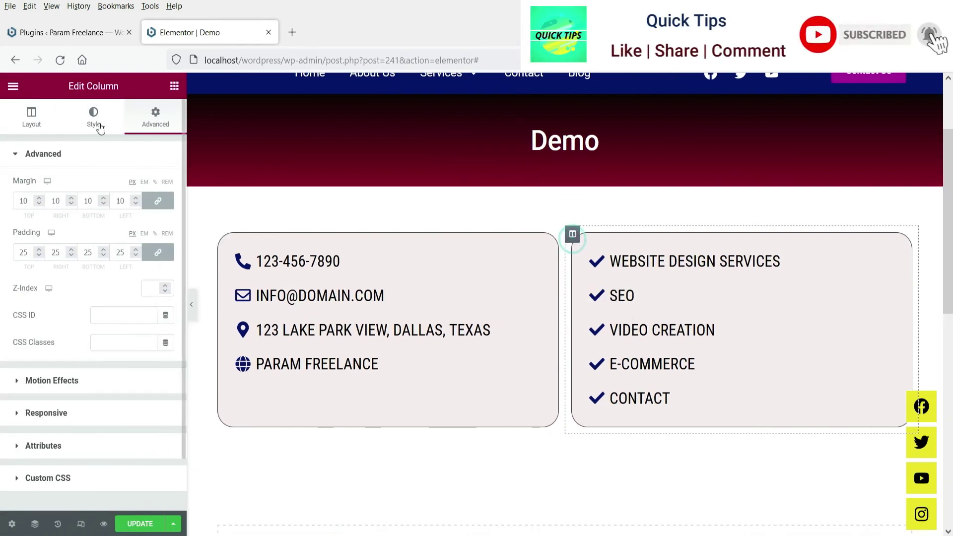
{"action": "left_click", "coordinate": [93, 116]}
{"action": "left_click", "coordinate": [165, 240]}
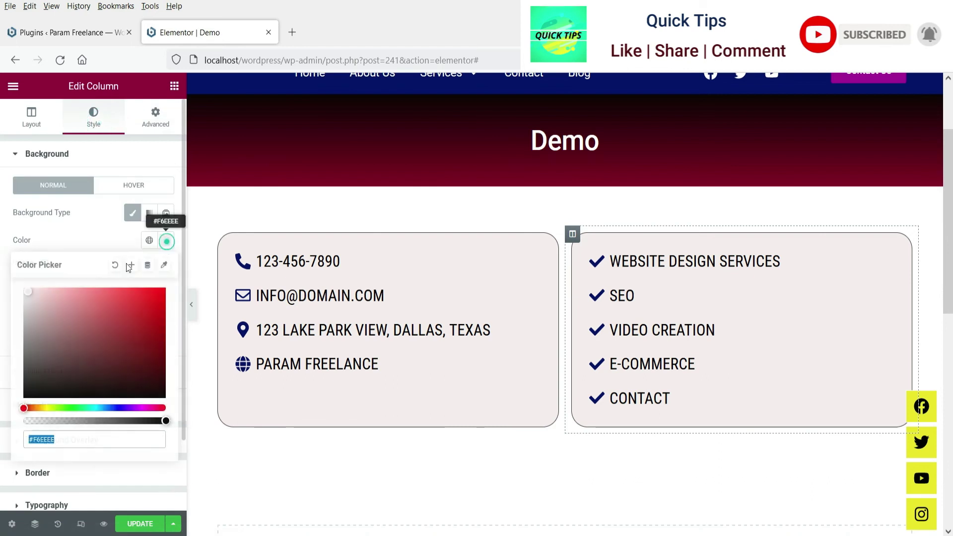
{"action": "left_click", "coordinate": [49, 408]}
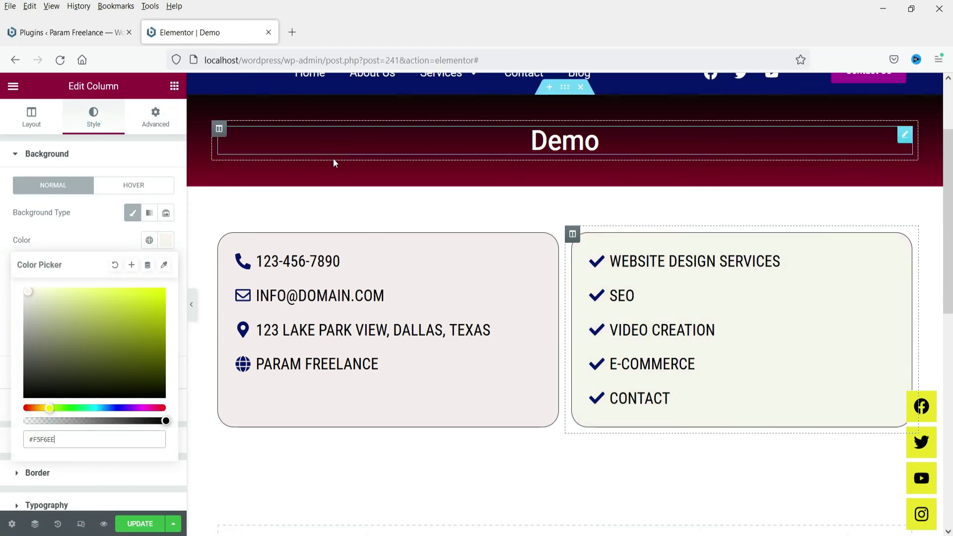
{"action": "left_click", "coordinate": [685, 203]}
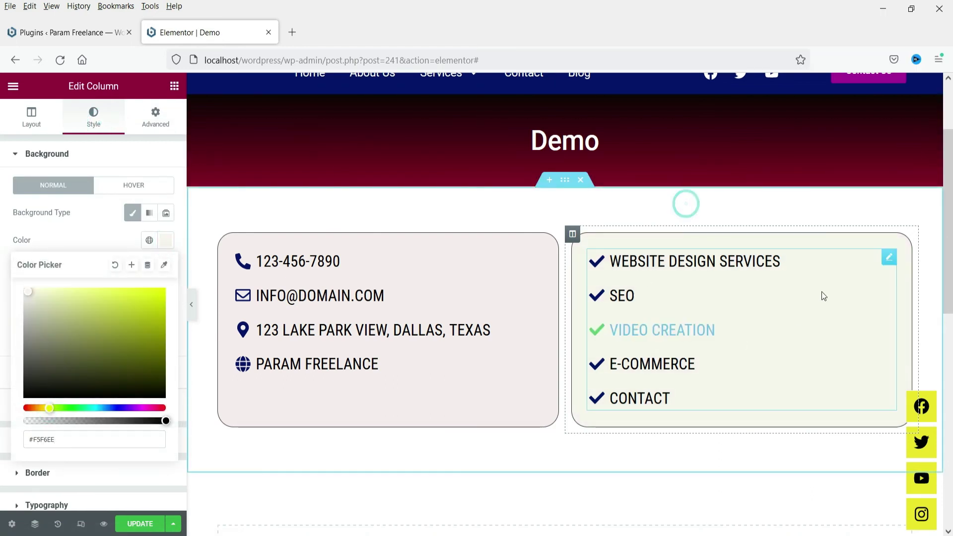
{"action": "scroll", "coordinate": [720, 322], "scroll_direction": "down", "scroll_amount": 3}
{"action": "scroll", "coordinate": [504, 328], "scroll_direction": "up", "scroll_amount": 5}
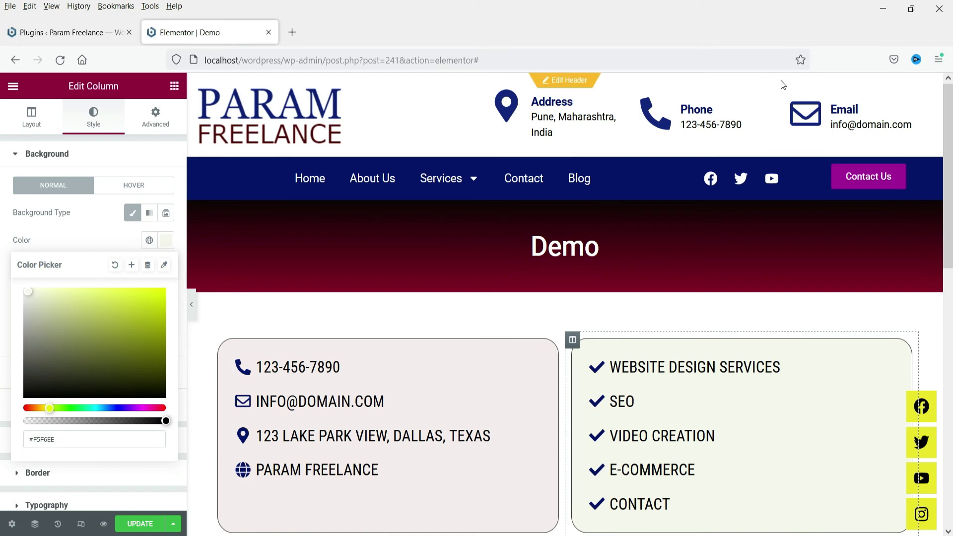
{"action": "scroll", "coordinate": [608, 185], "scroll_direction": "down", "scroll_amount": 2}
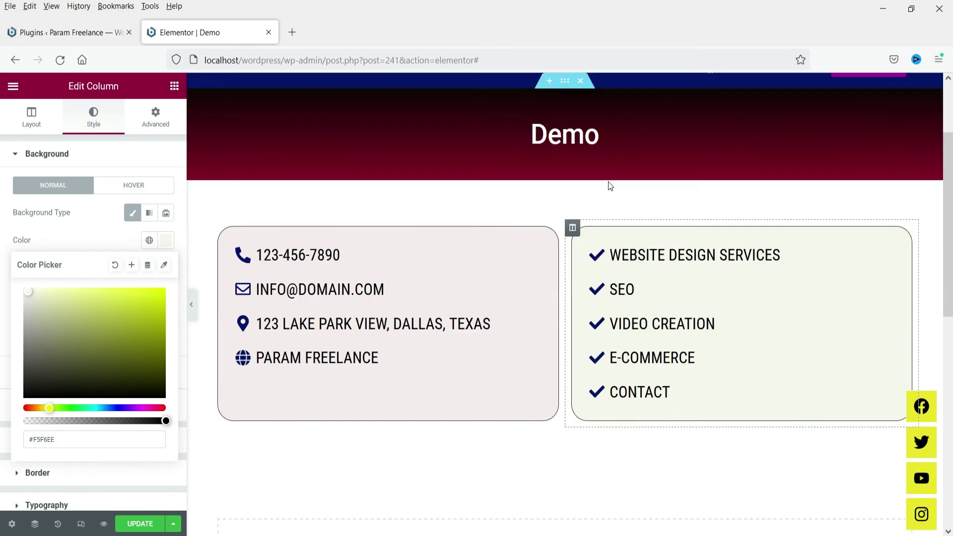
{"action": "scroll", "coordinate": [448, 200], "scroll_direction": "up", "scroll_amount": 2}
{"action": "scroll", "coordinate": [406, 238], "scroll_direction": "down", "scroll_amount": 4}
{"action": "scroll", "coordinate": [406, 238], "scroll_direction": "down", "scroll_amount": 2}
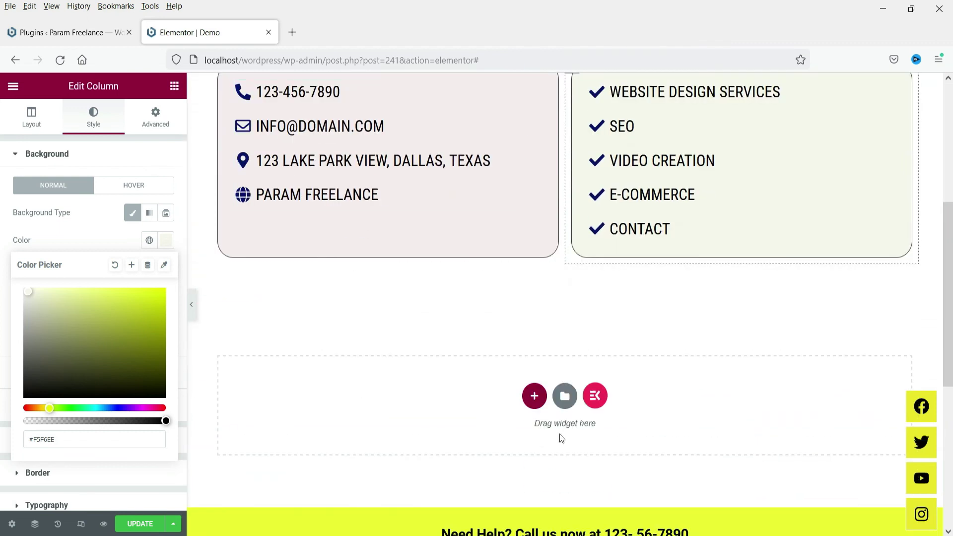
Add a one-column section below the cards and paste a copy of the contact icon list into it.
{"action": "left_click", "coordinate": [535, 395]}
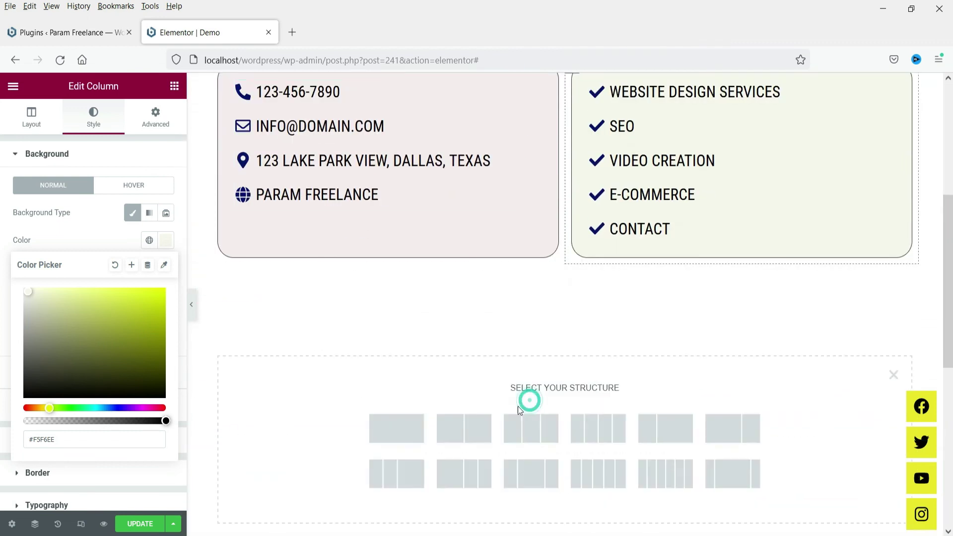
{"action": "left_click", "coordinate": [403, 440]}
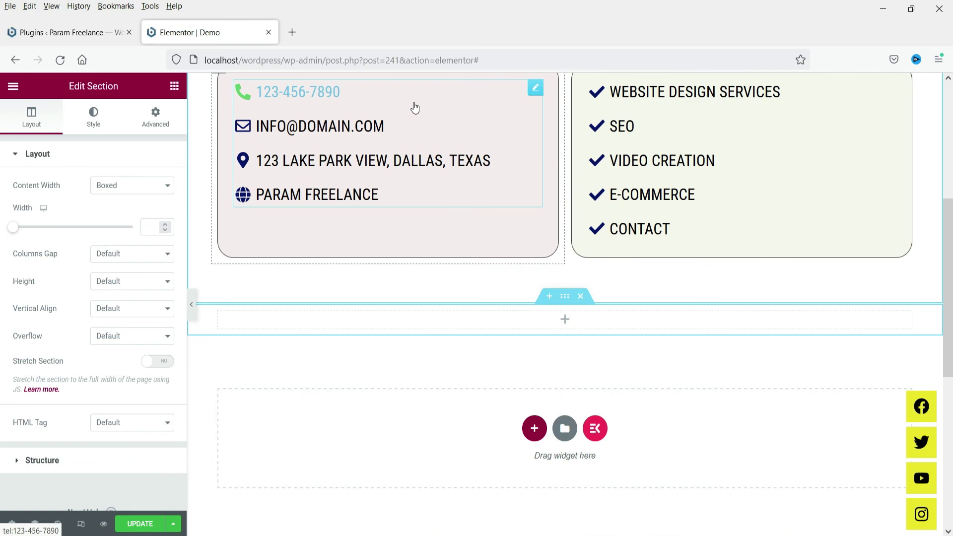
{"action": "right_click", "coordinate": [537, 89]}
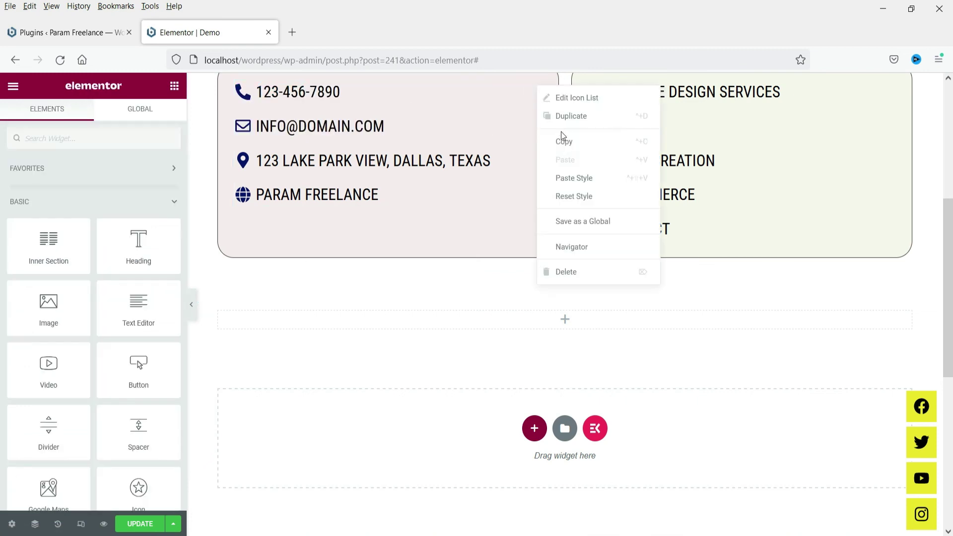
{"action": "left_click", "coordinate": [561, 141]}
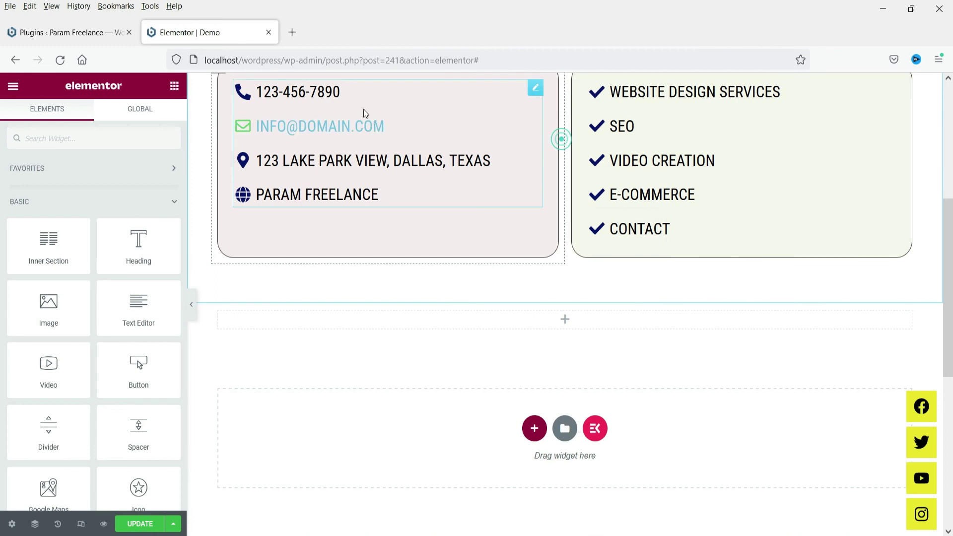
{"action": "right_click", "coordinate": [410, 328]}
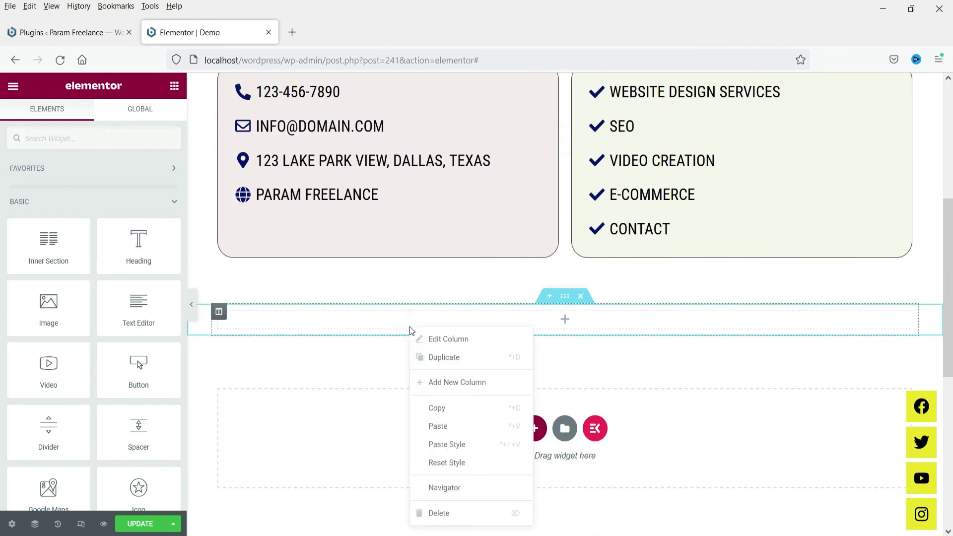
{"action": "left_click", "coordinate": [444, 426]}
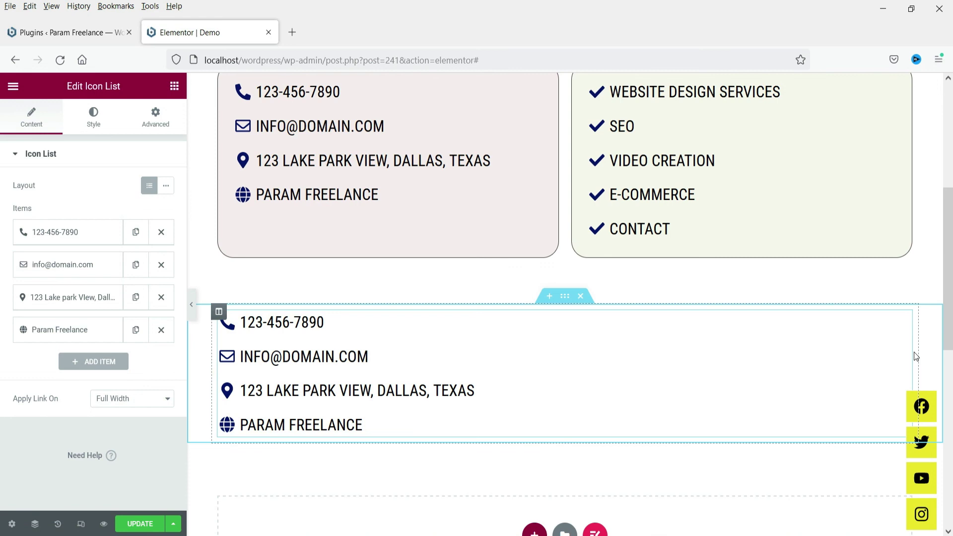
Switch the copied icon list to Inline layout and set its icon size to 20.
{"action": "left_click", "coordinate": [166, 187]}
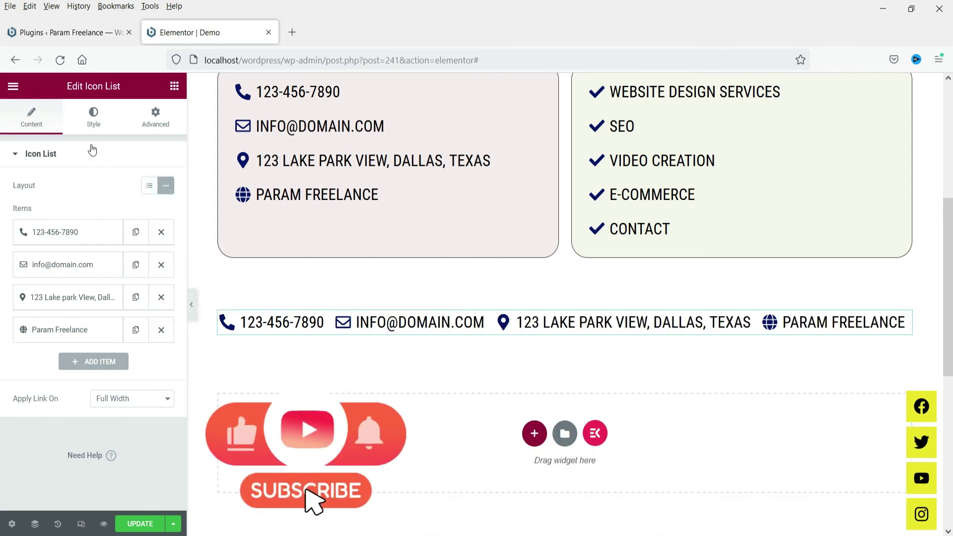
{"action": "left_click", "coordinate": [93, 119]}
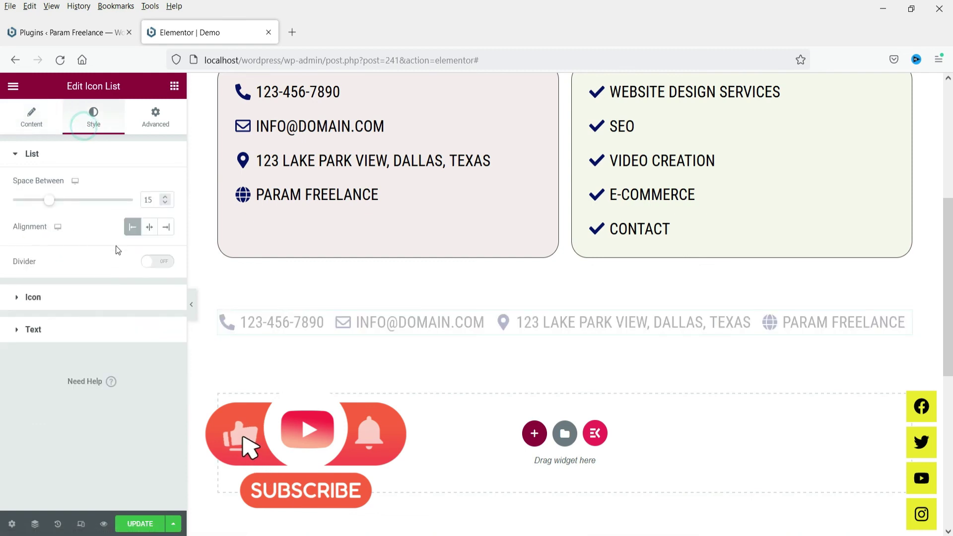
{"action": "left_click", "coordinate": [76, 298]}
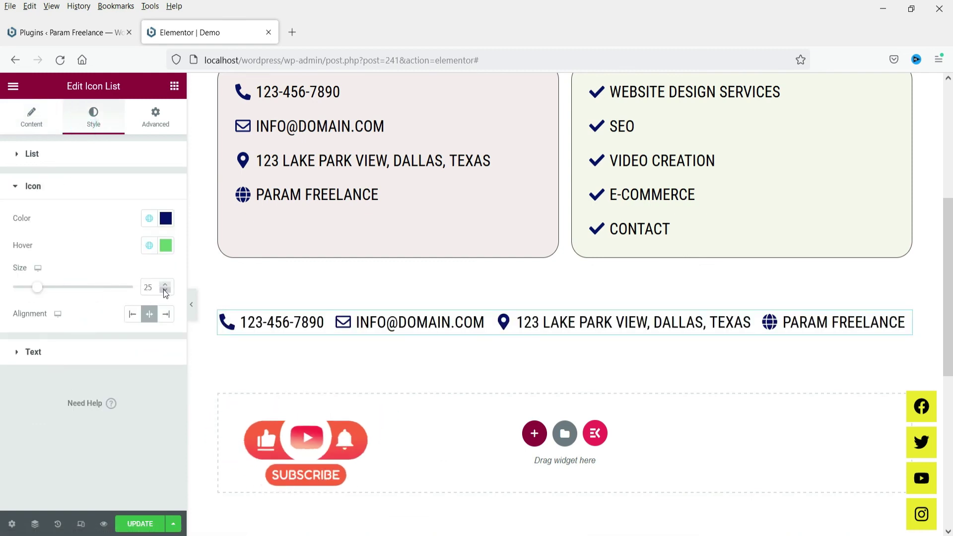
{"action": "double_click", "coordinate": [149, 287]}
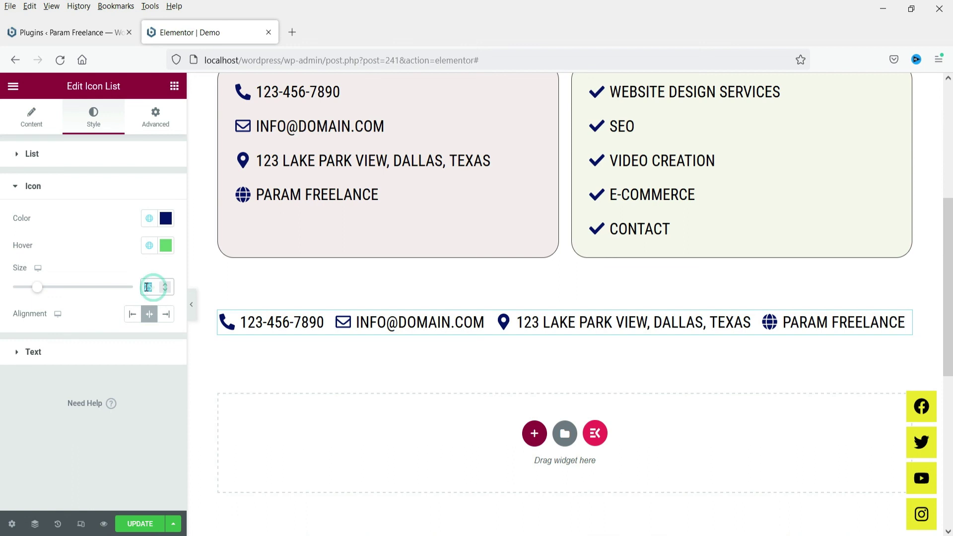
{"action": "type", "text": "20"}
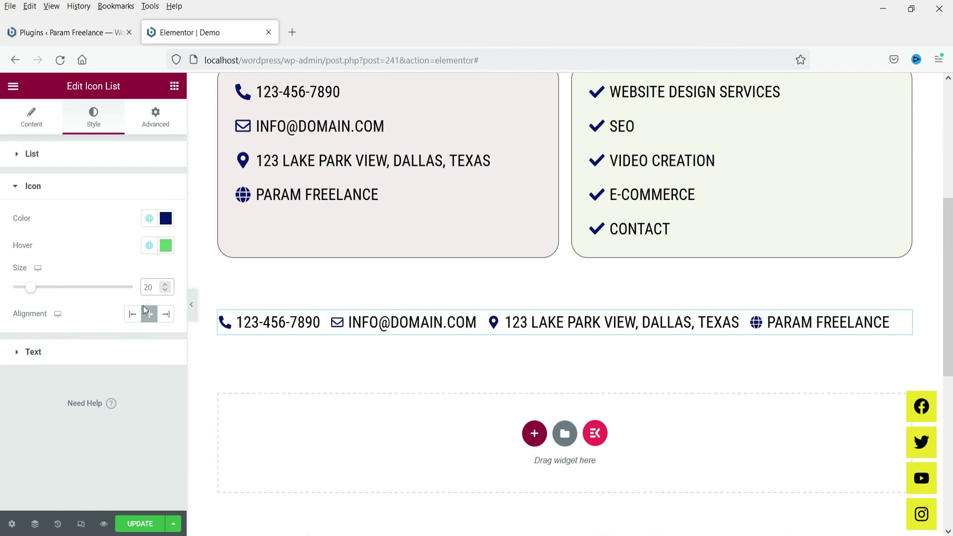
Set the icon list's text typography size to 20.
{"action": "left_click", "coordinate": [98, 354]}
{"action": "left_click", "coordinate": [164, 347]}
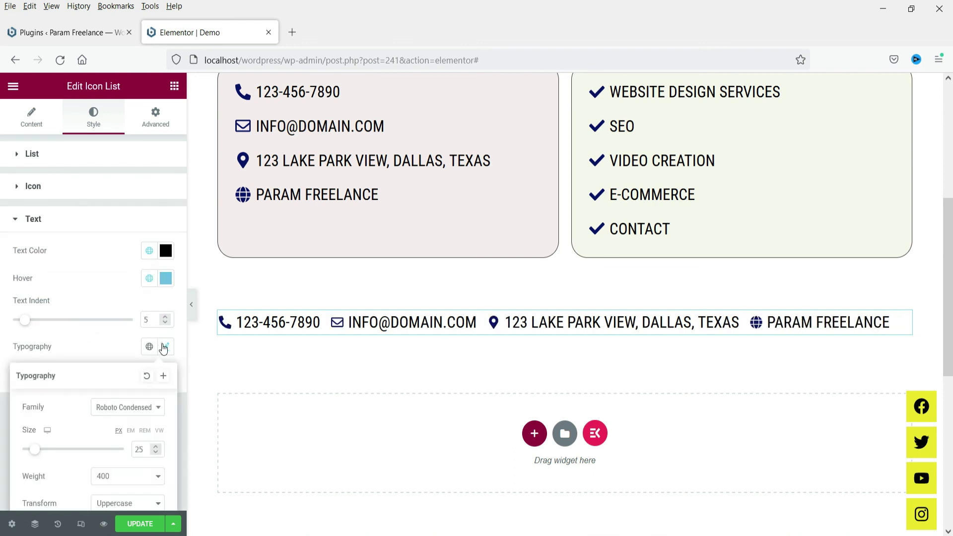
{"action": "key", "text": "BackSpace"}
{"action": "type", "text": "0"}
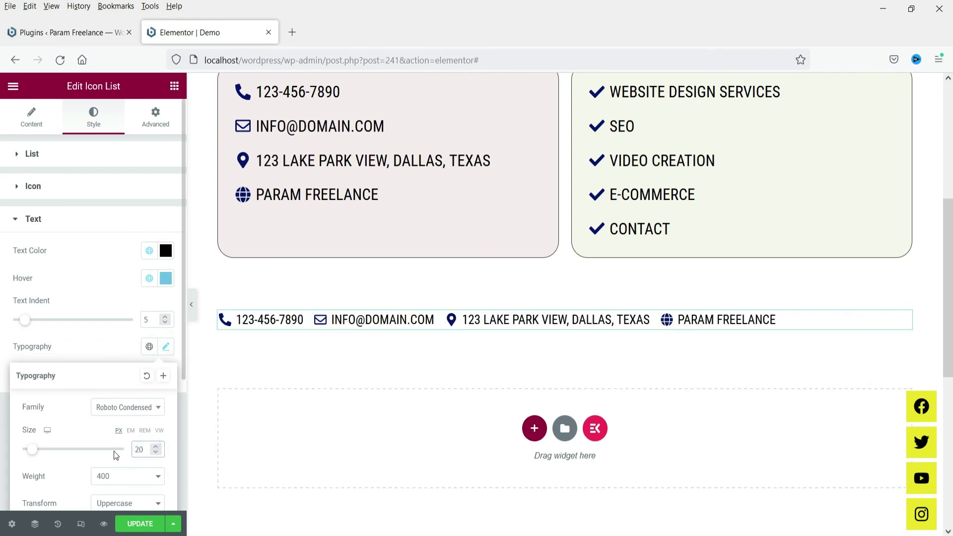
{"action": "left_click", "coordinate": [99, 364]}
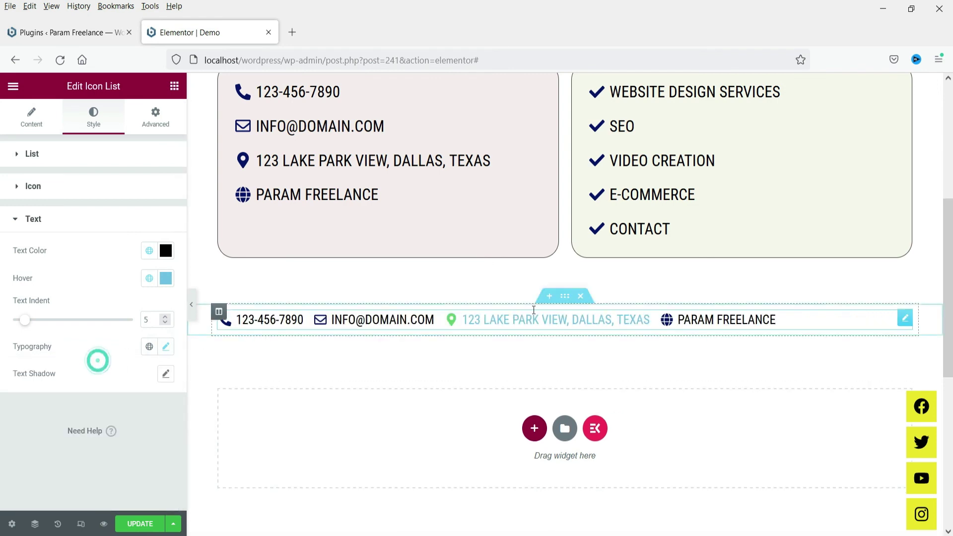
{"action": "left_click", "coordinate": [407, 331]}
{"action": "scroll", "coordinate": [546, 422], "scroll_direction": "up", "scroll_amount": 3}
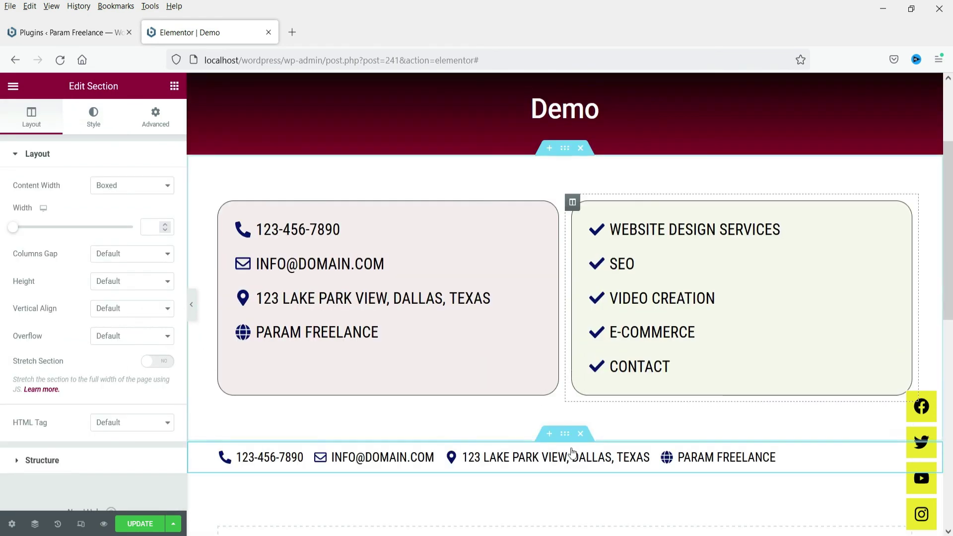
{"action": "scroll", "coordinate": [565, 397], "scroll_direction": "up", "scroll_amount": 3}
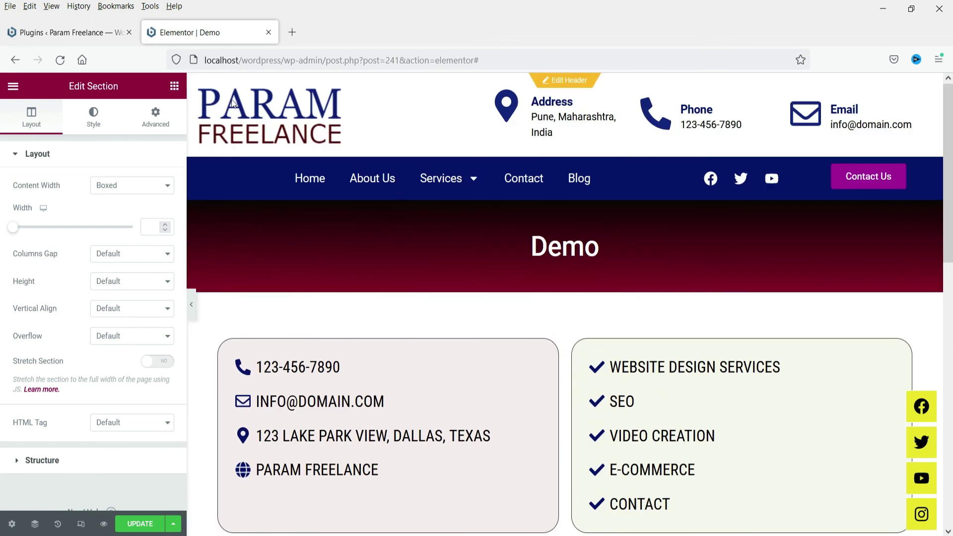